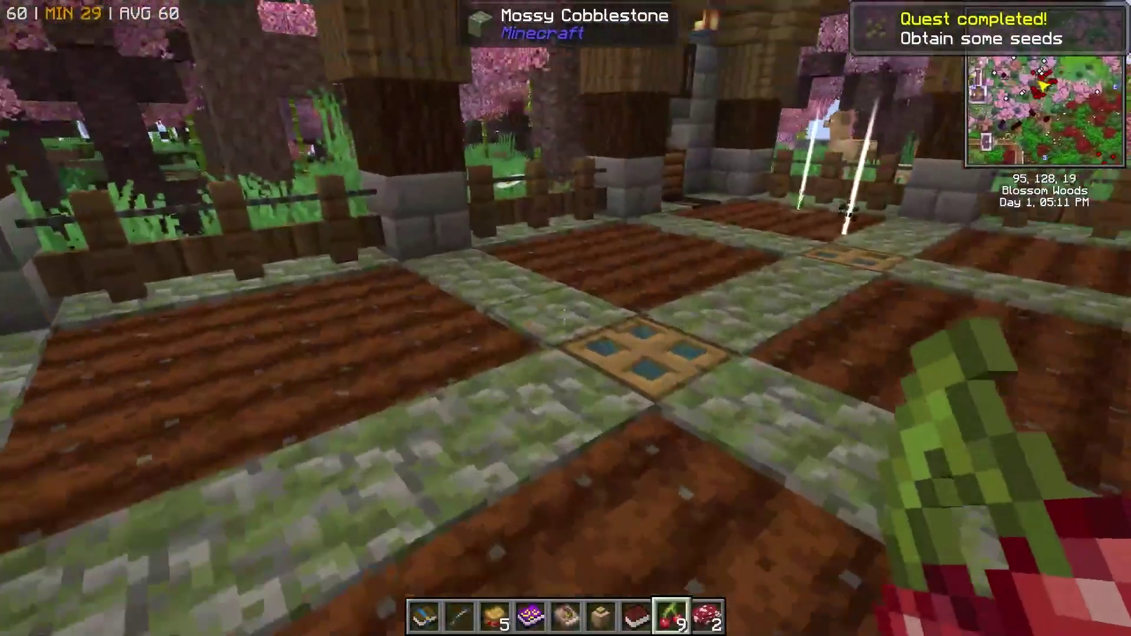
- Walk across the farm, harvest cherries from the cherry tree, and return to face the farmhouse
key("w")
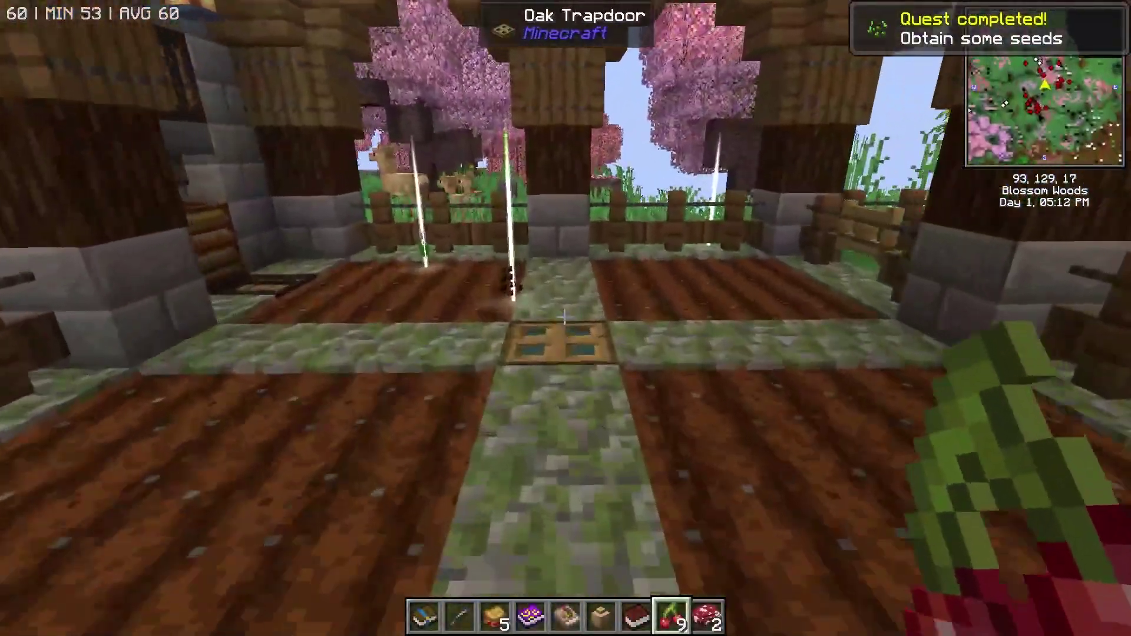
key("w")
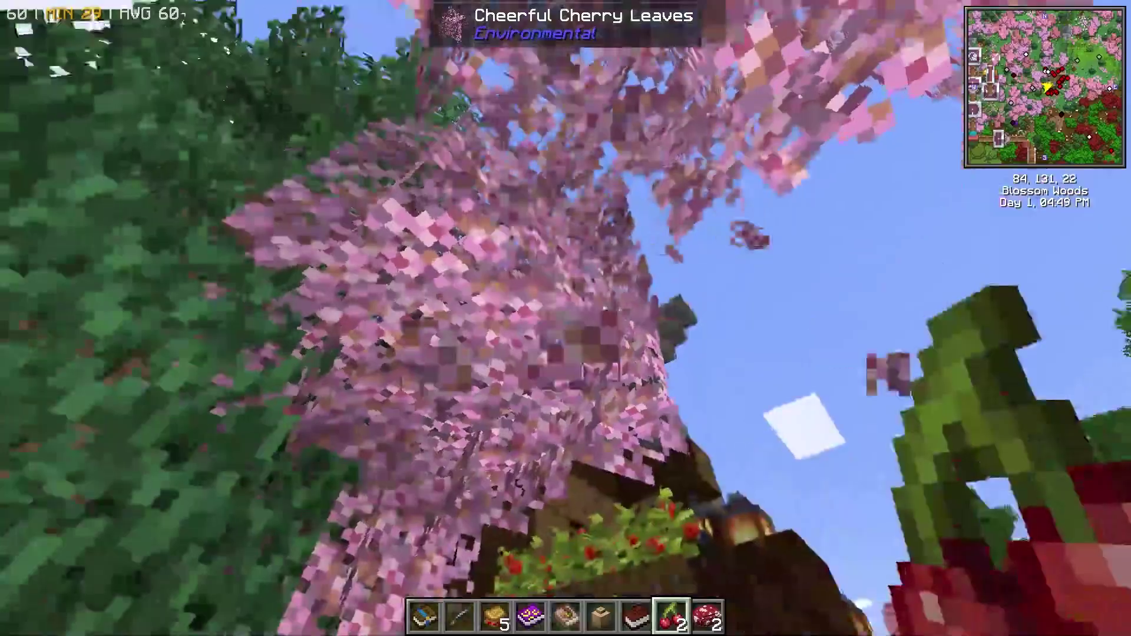
right_click(565, 318)
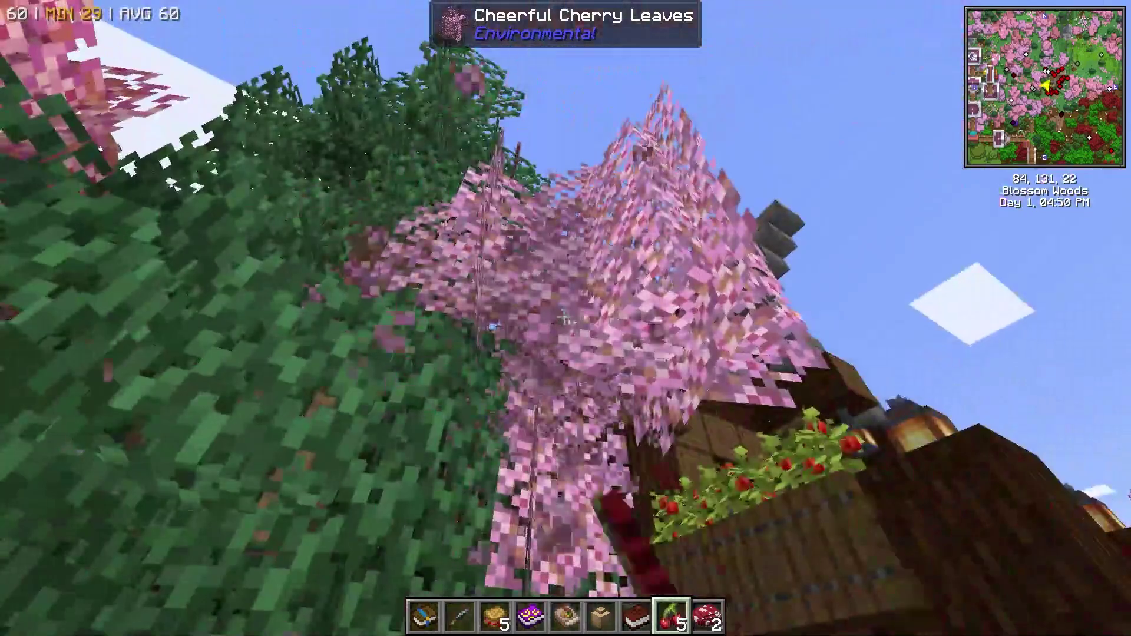
key("w")
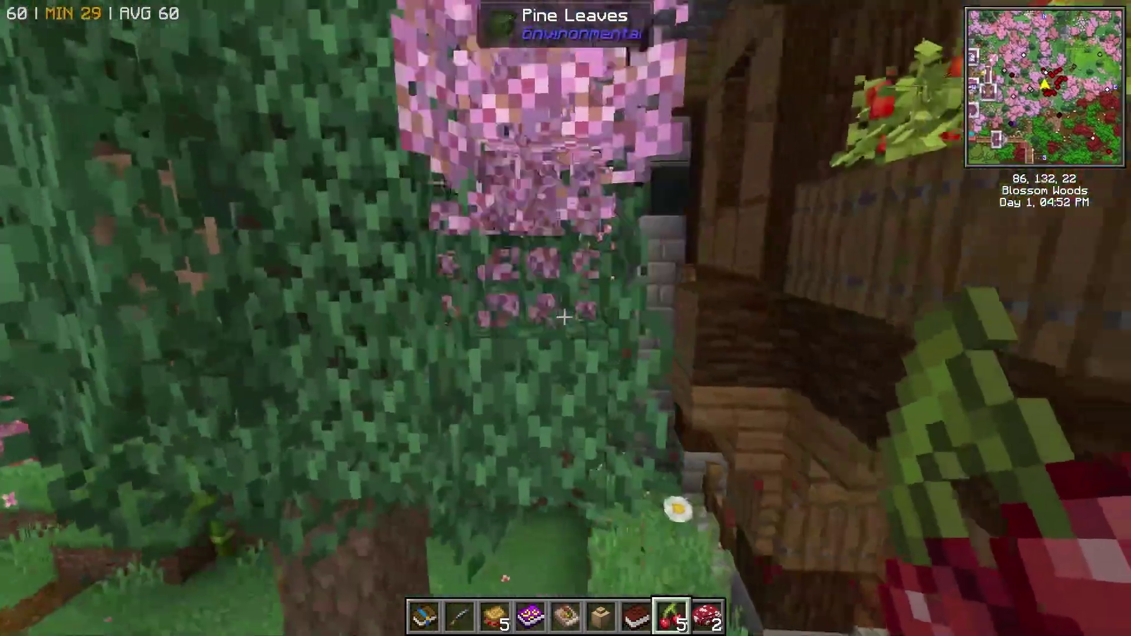
key("w")
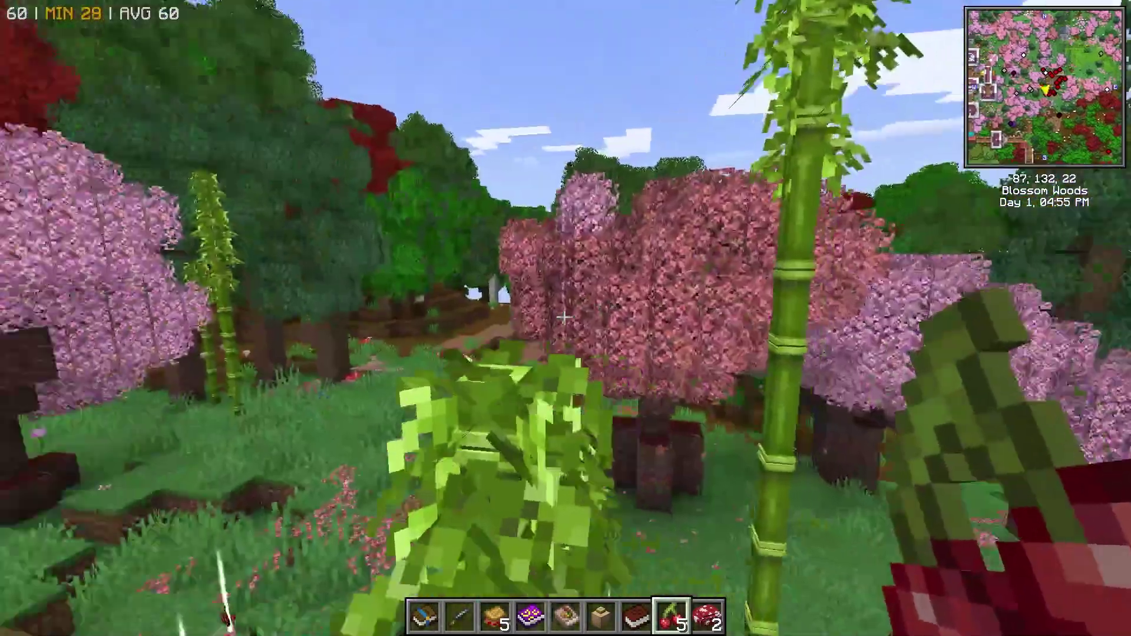
key("w")
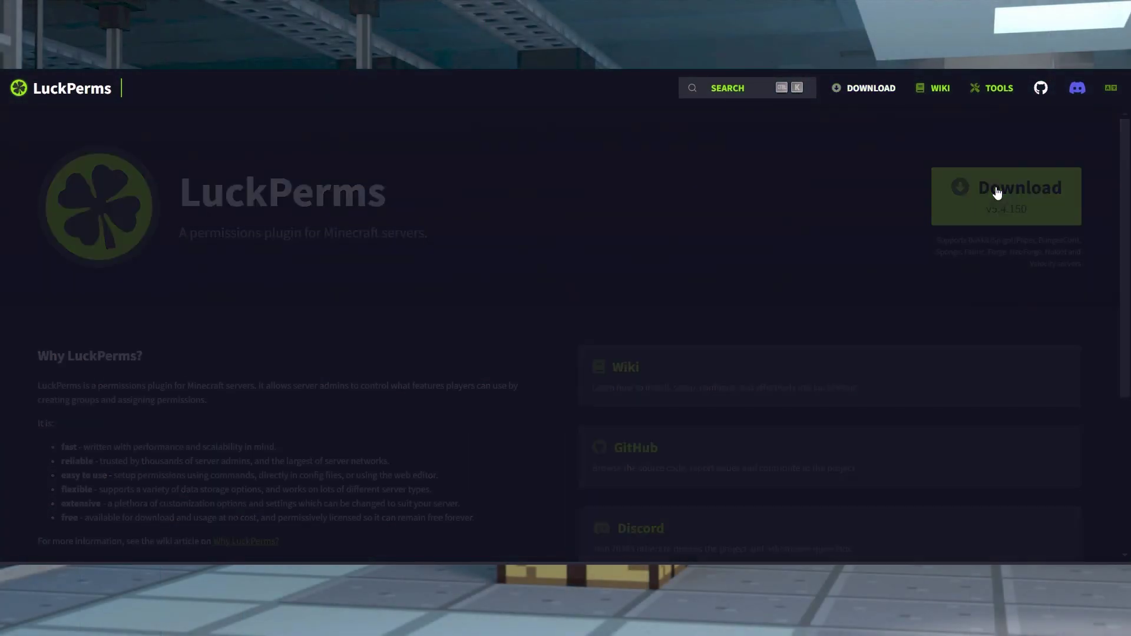
- Open the LuckPerms download page and scroll through the server-type options
left_click(997, 193)
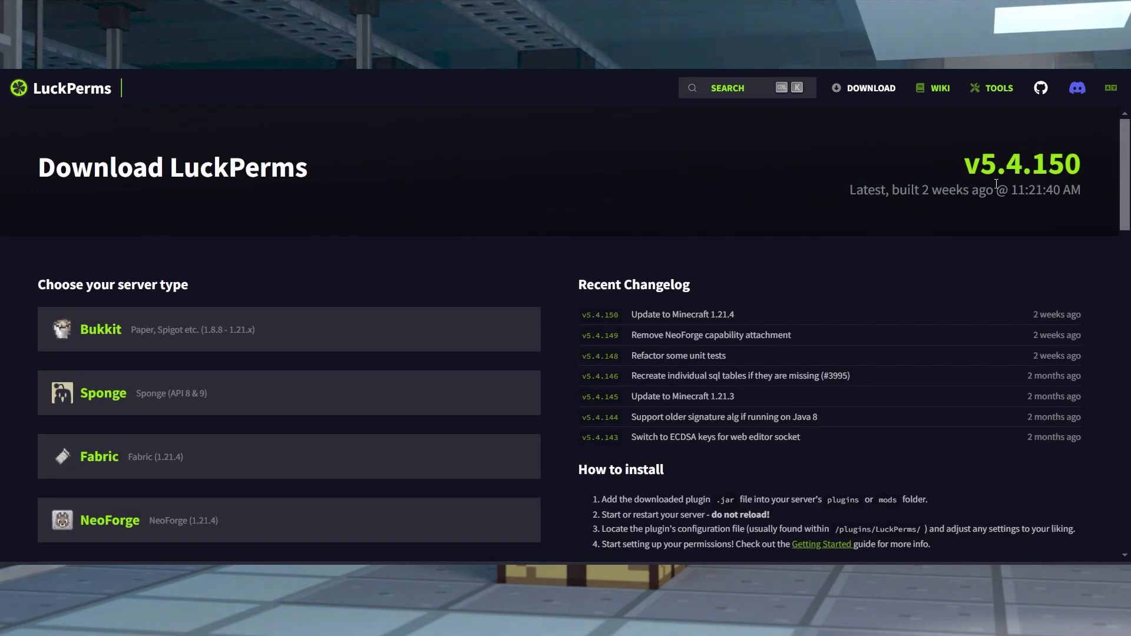
scroll(278, 457, "down", 3)
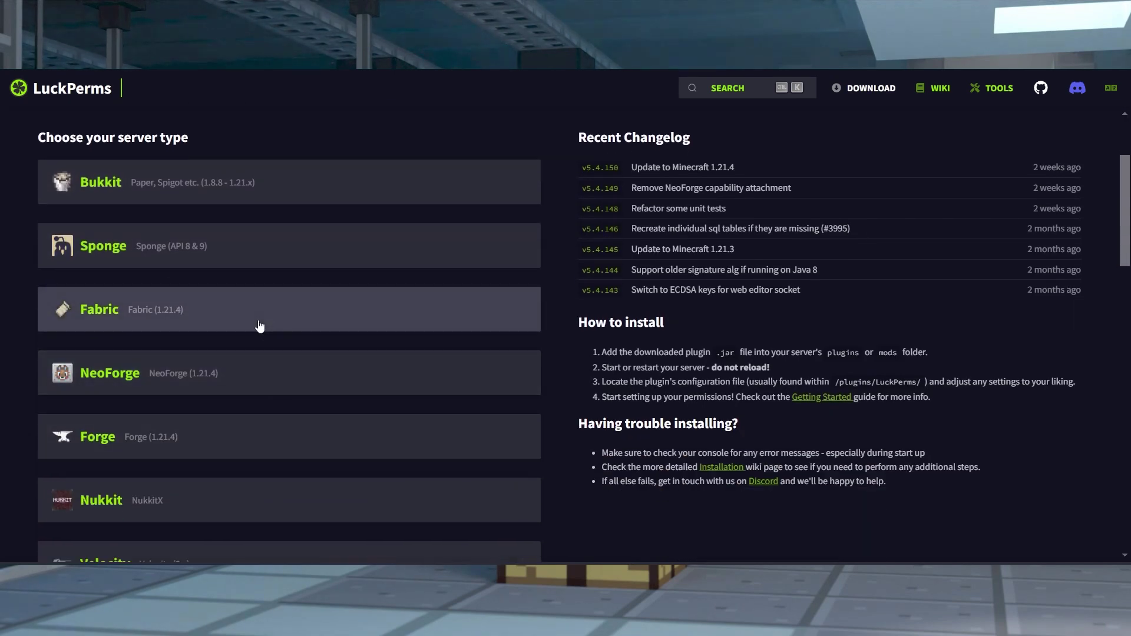
scroll(259, 326, "down", 3)
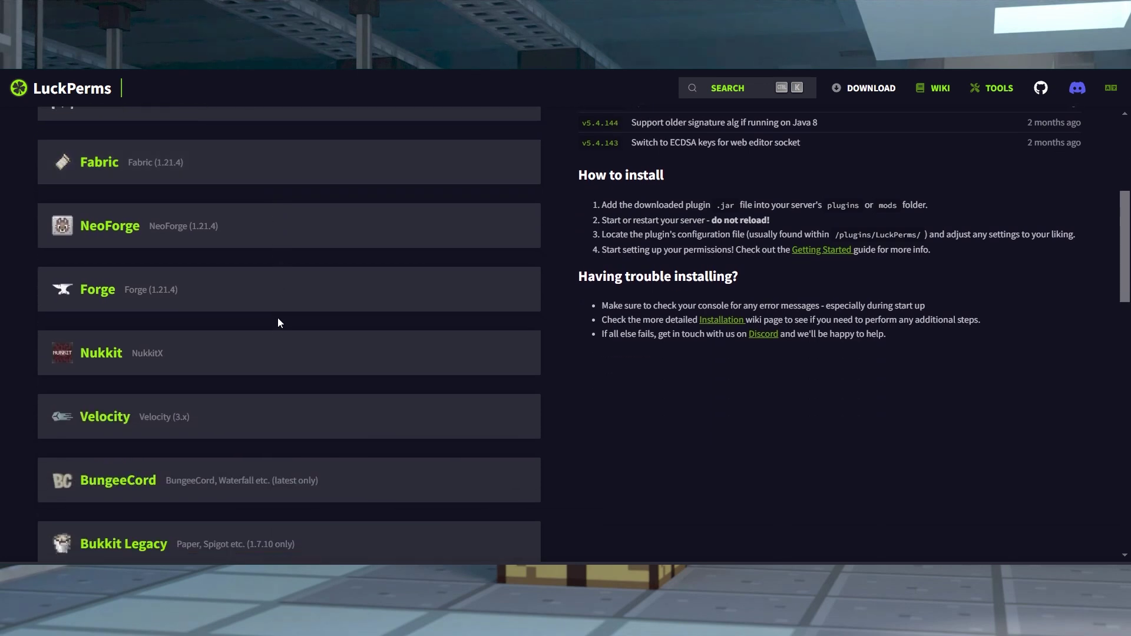
scroll(278, 317, "down", 1)
scroll(290, 320, "down", 2)
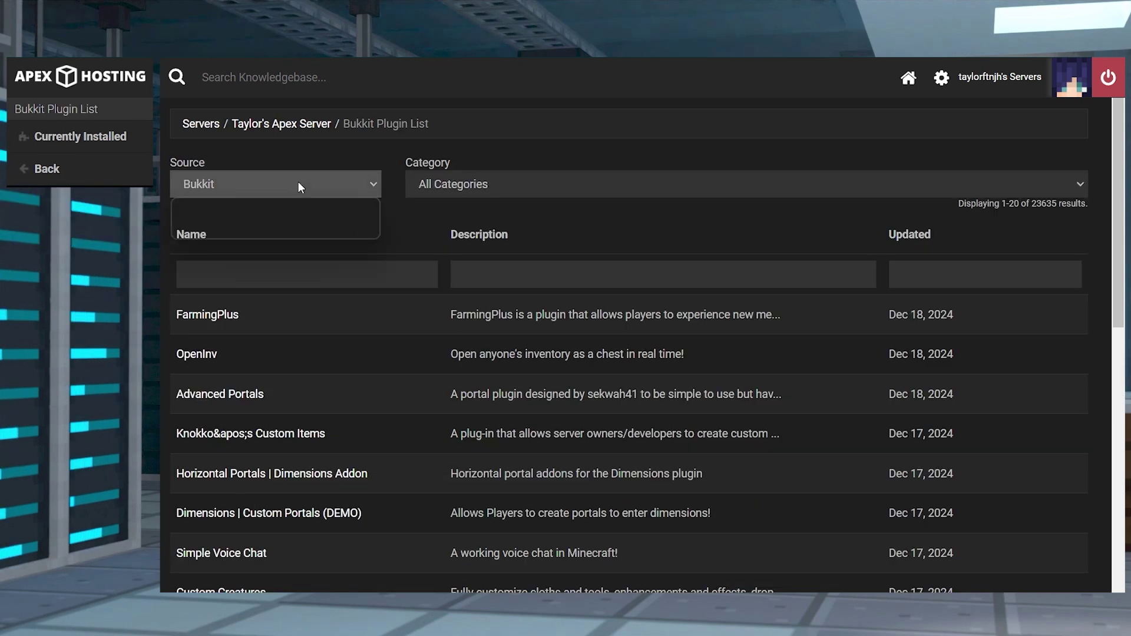
- Change the plugin list Source from Bukkit to Spigot
left_click(298, 182)
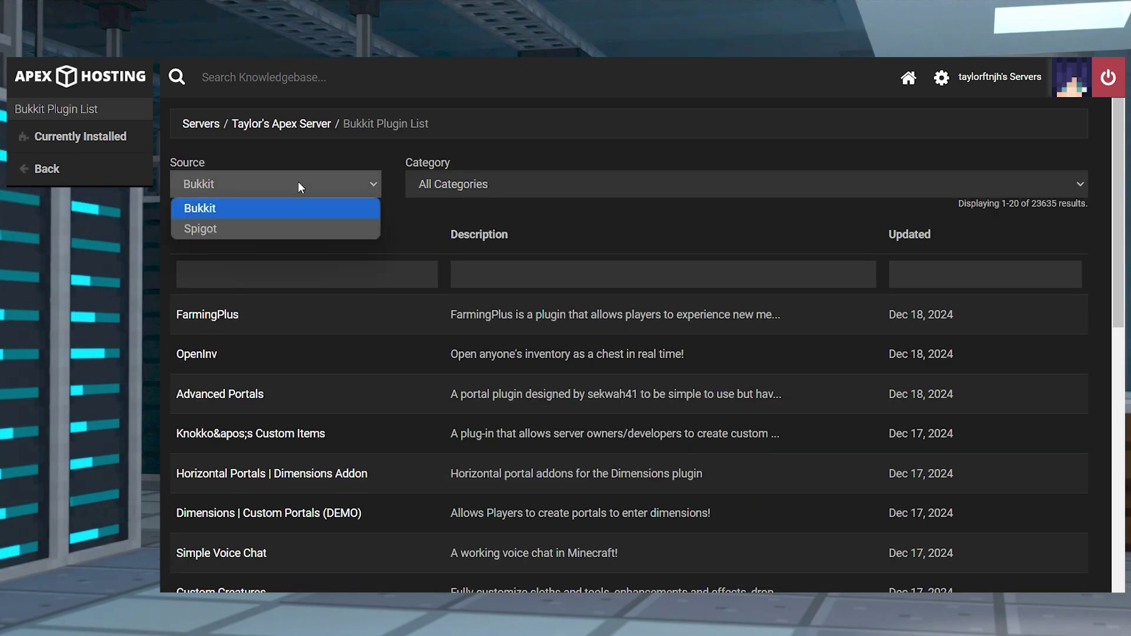
left_click(246, 228)
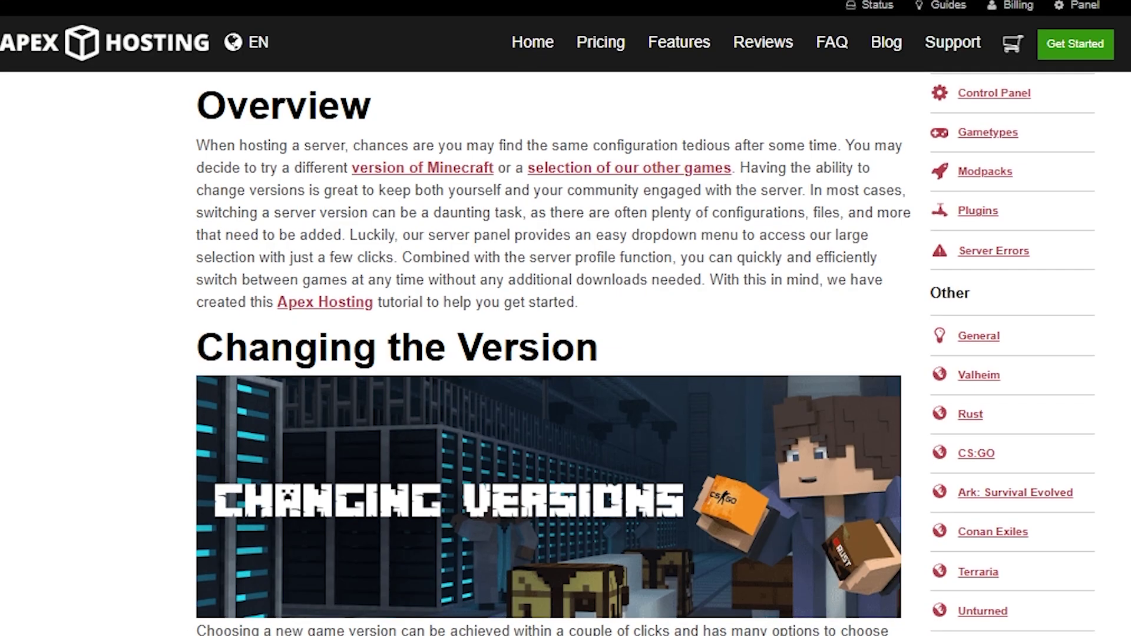
- Scroll the server version article down to the Changing the Version steps
scroll(566, 318, "down", 3)
scroll(565, 318, "down", 3)
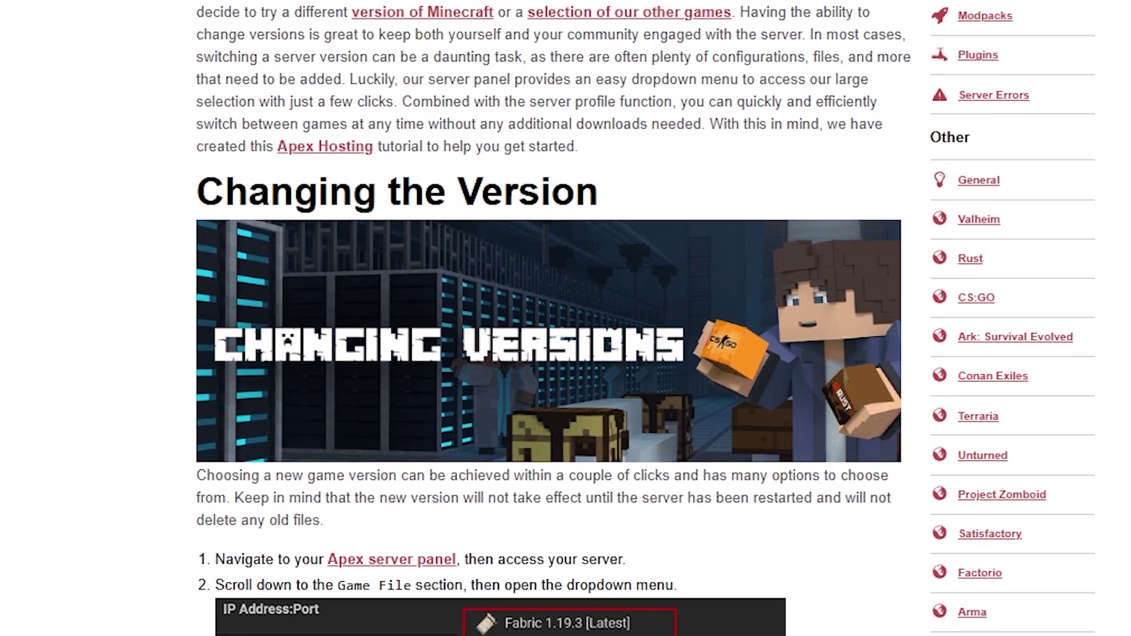
scroll(565, 318, "down", 2)
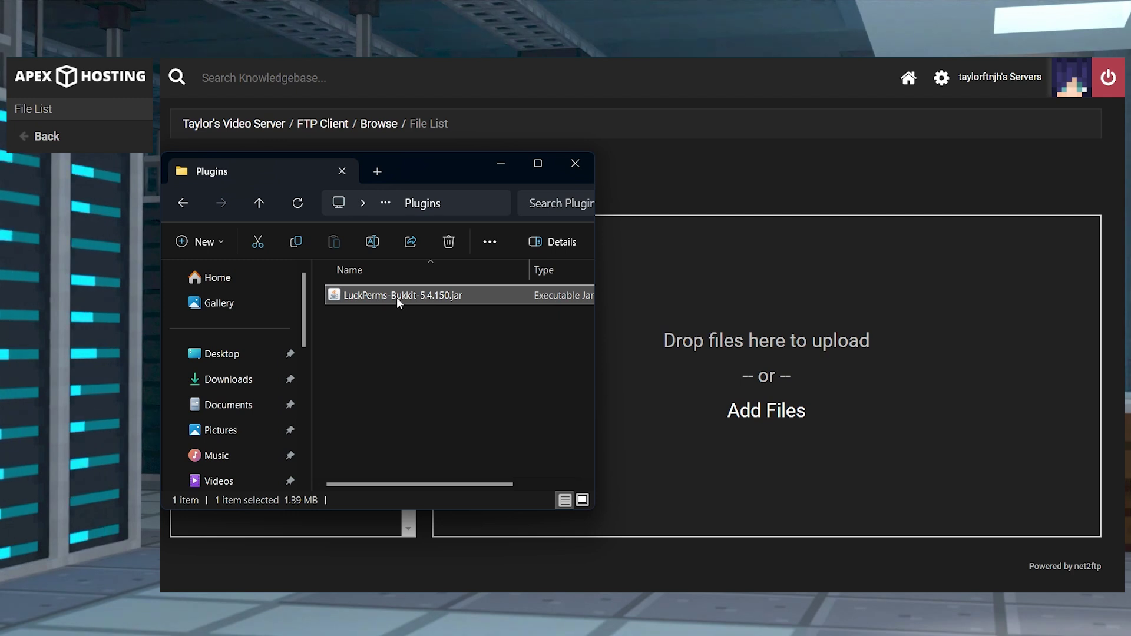
- Upload LuckPerms-Bukkit-5.4.150.jar to /profile_bmkng/plugins, verify 1/1 files done, and restart the server
left_click_drag(397, 297, 754, 327)
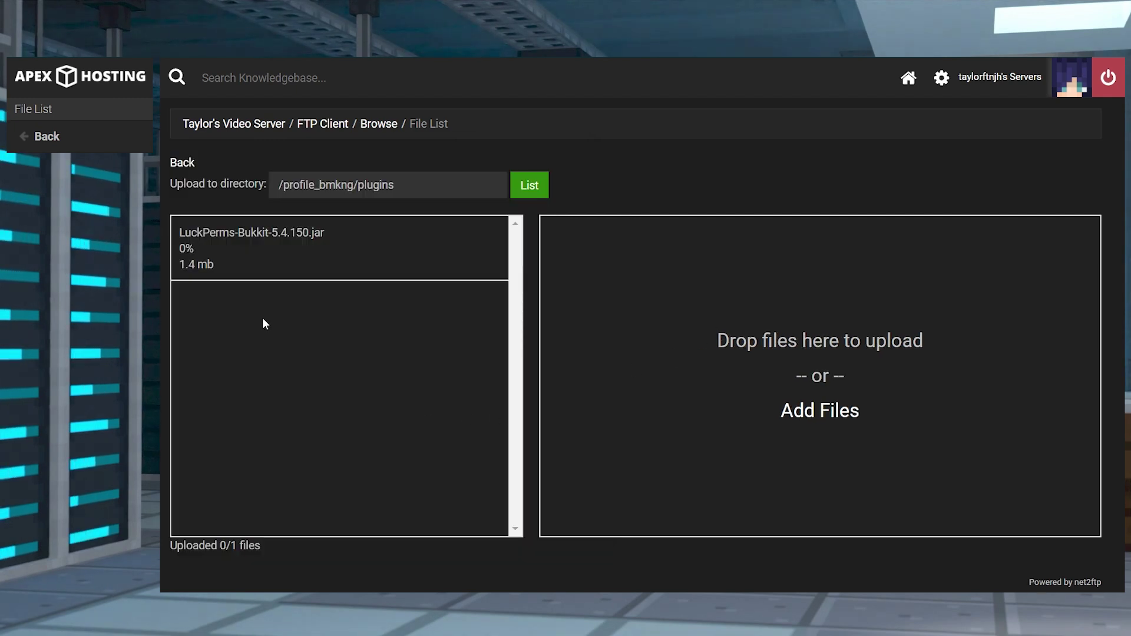
left_click_drag(206, 247, 178, 249)
left_click_drag(268, 546, 169, 546)
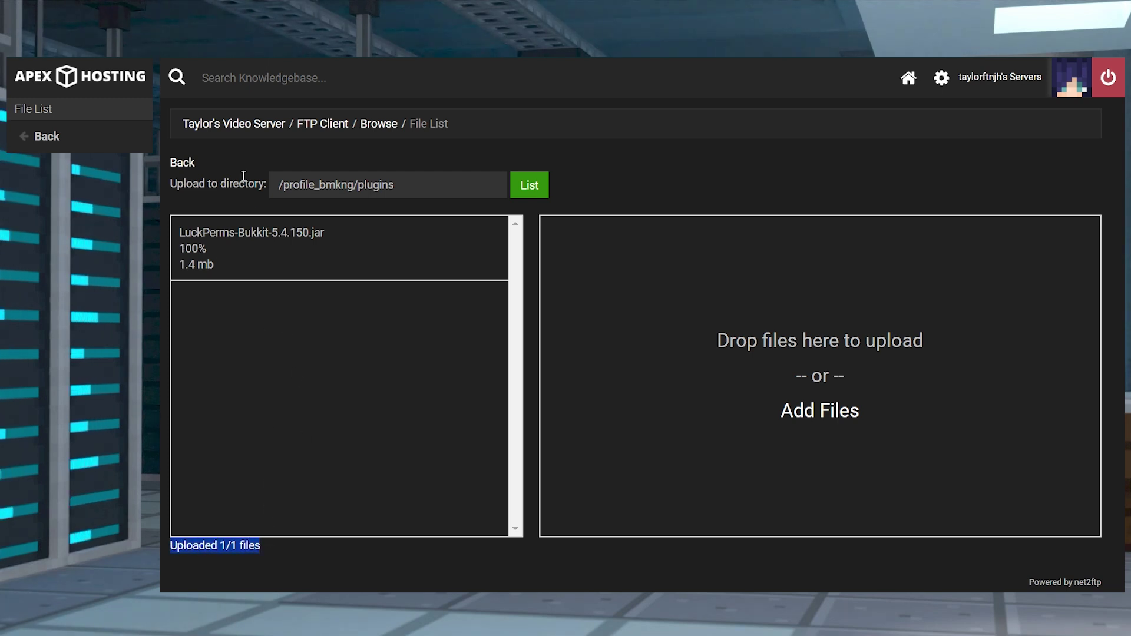
left_click_drag(261, 547, 170, 546)
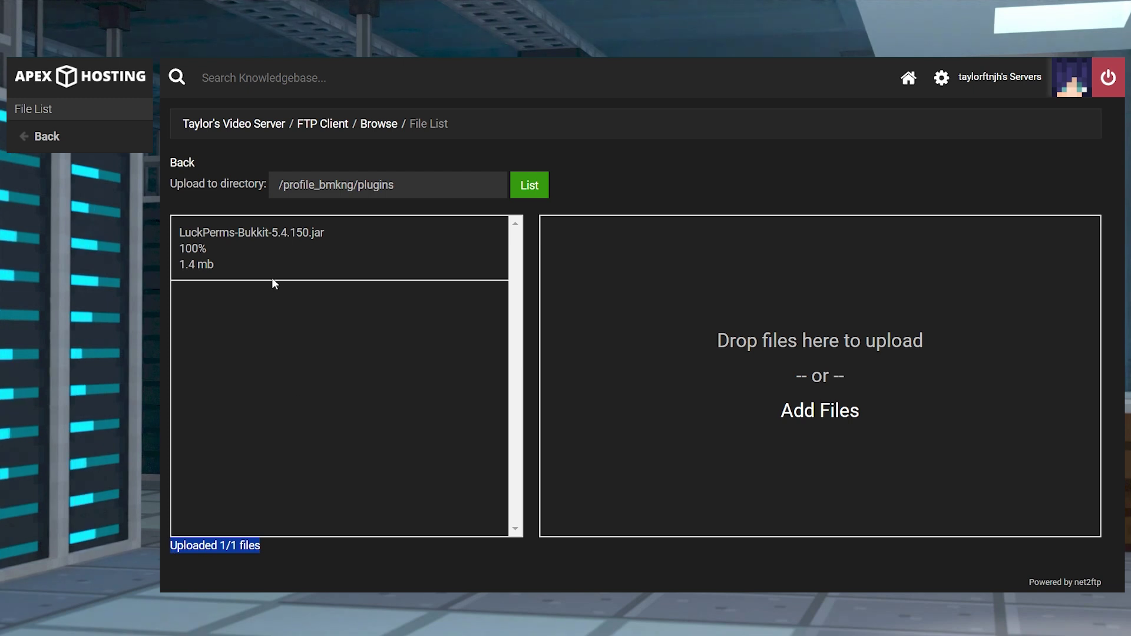
left_click(224, 125)
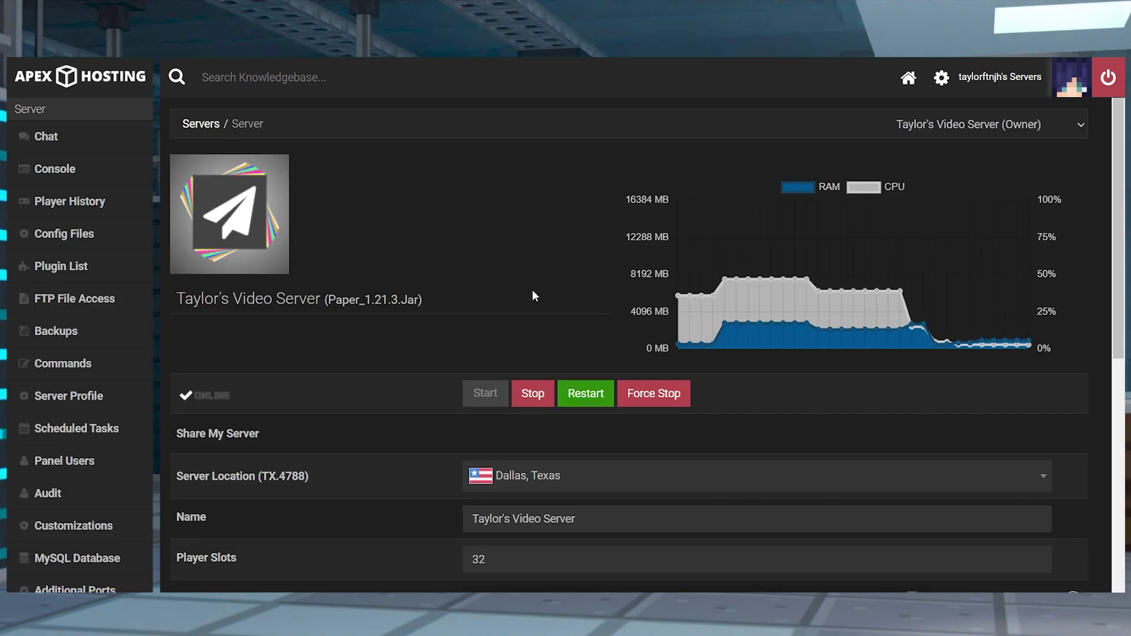
left_click(588, 394)
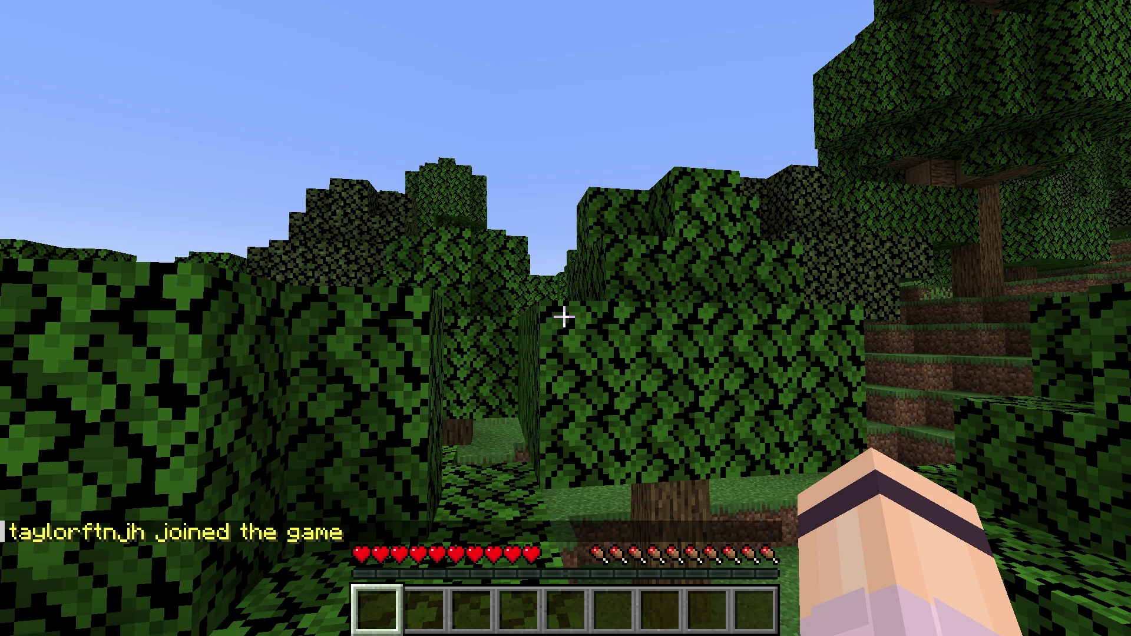
- Run /plugins in chat to check that LuckPerms is loaded
type("/plugins")
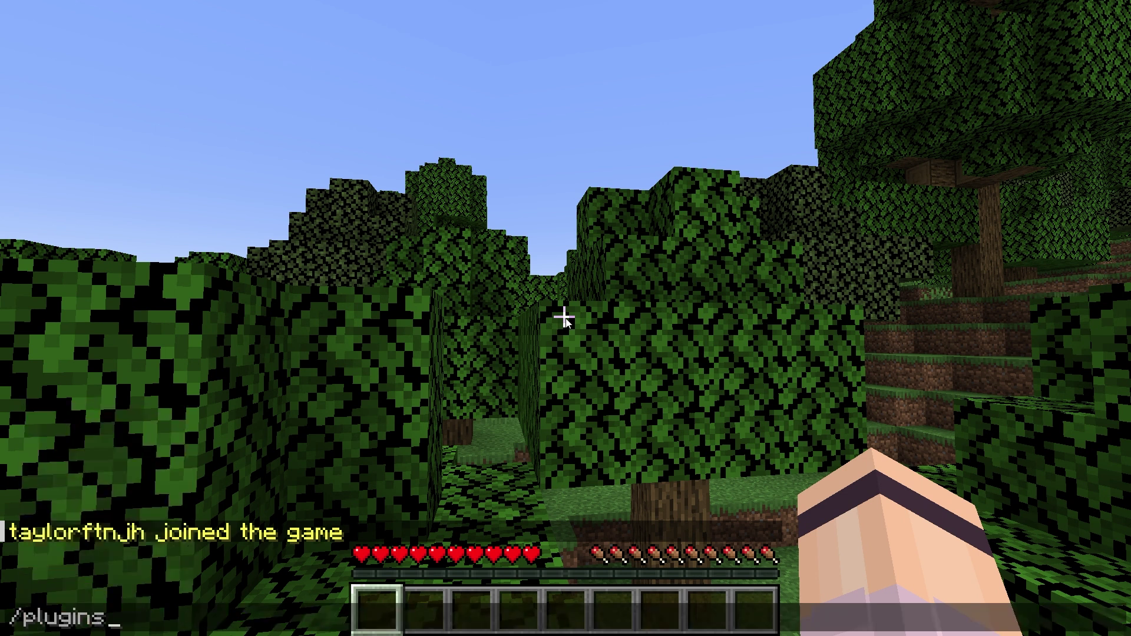
key("Return")
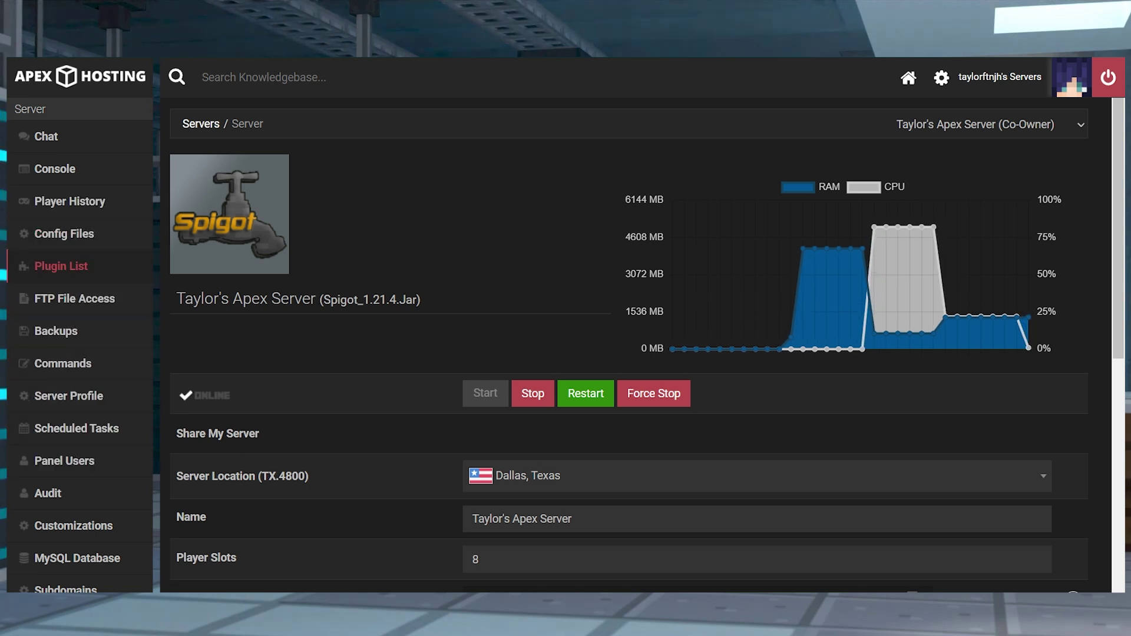
- Open the server's Plugin List and filter it to the Spigot category
left_click(61, 266)
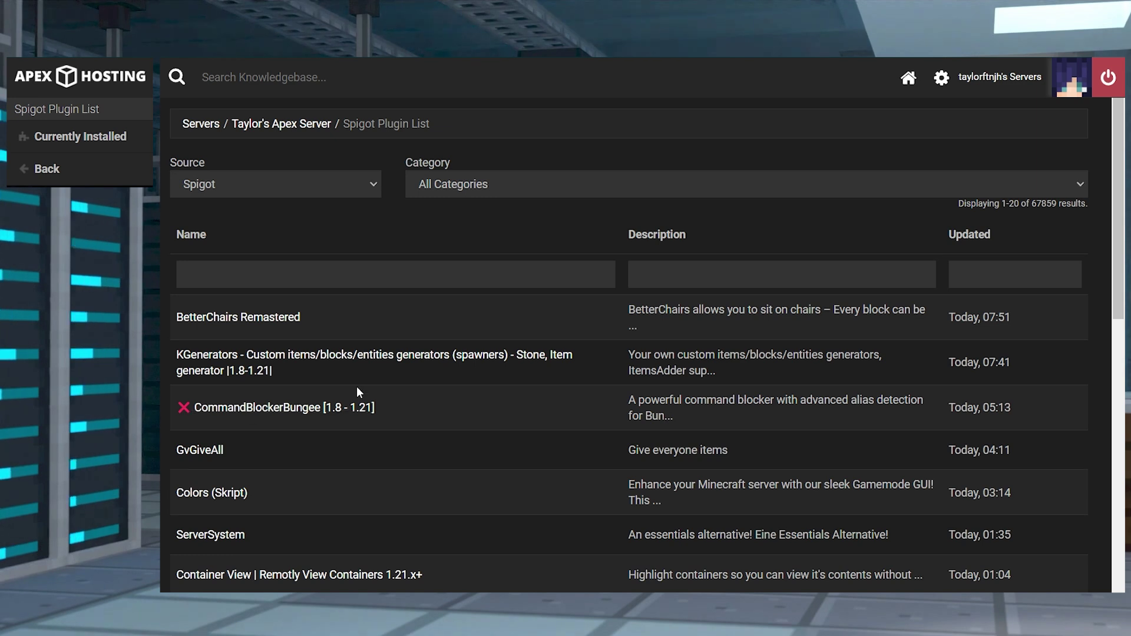
left_click(515, 187)
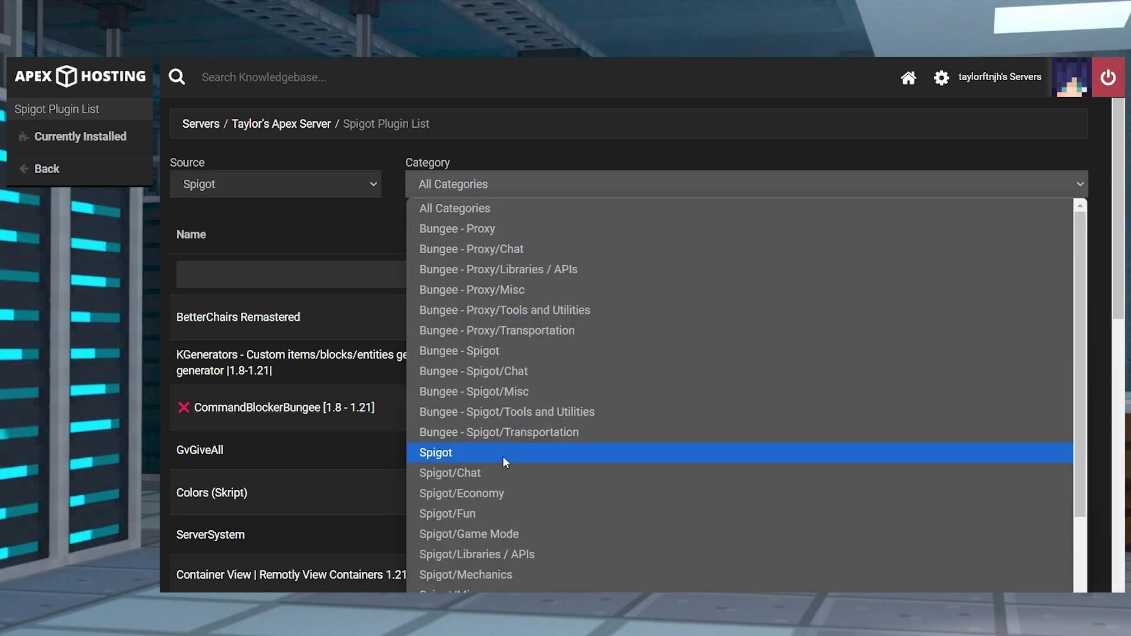
scroll(524, 531, "down", 2)
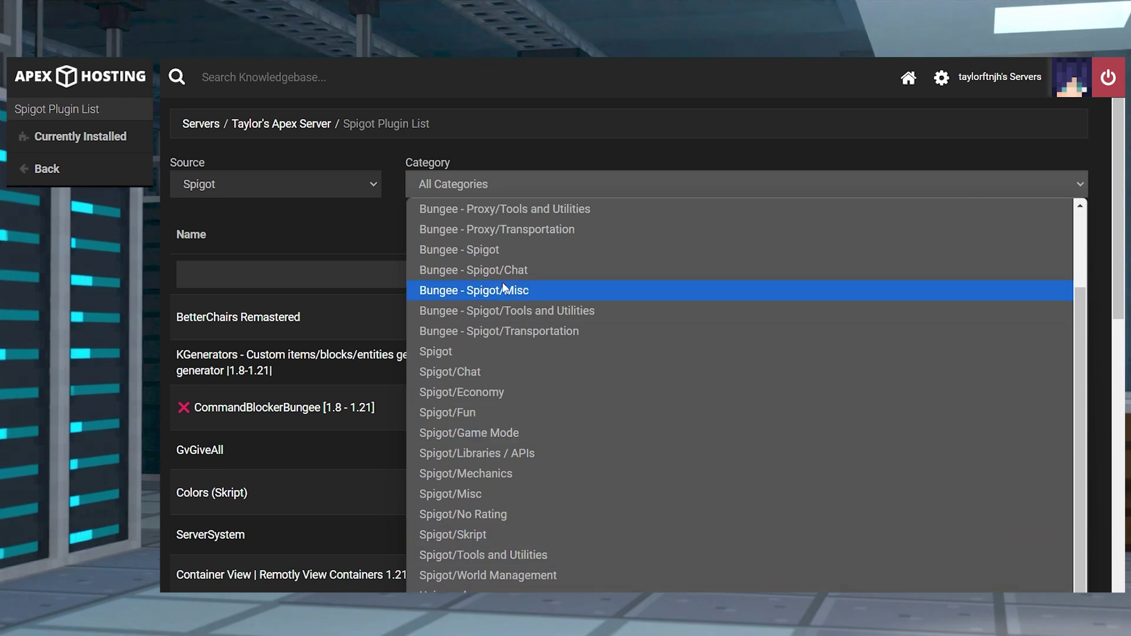
left_click(492, 352)
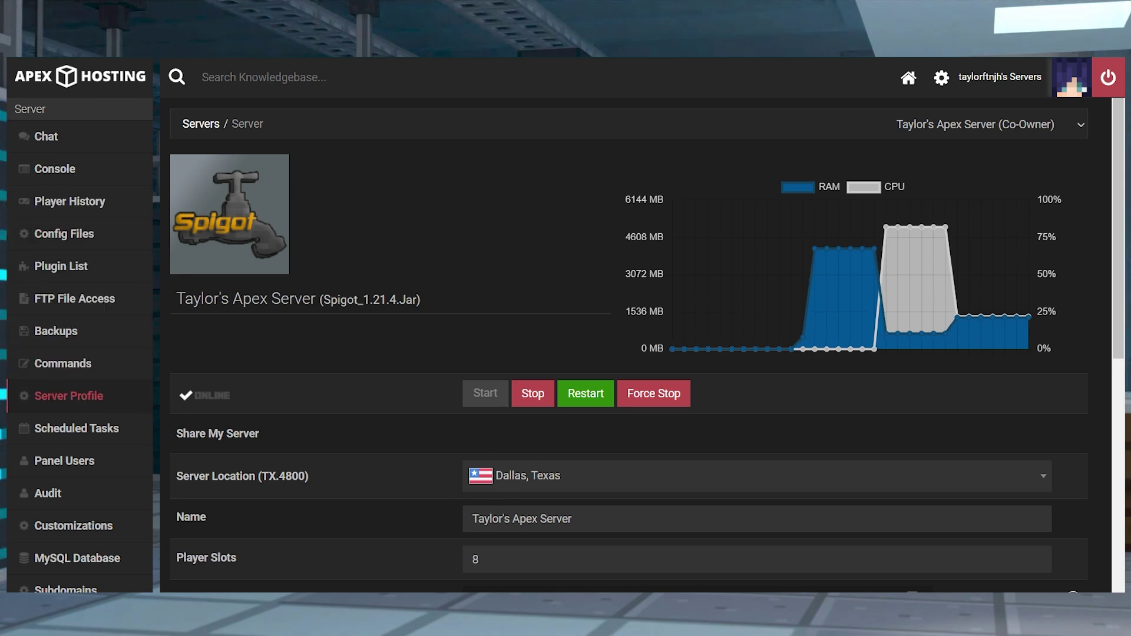
- Open the Plugin List with Source set to Spigot and Category set to Spigot
left_click(61, 266)
left_click(298, 182)
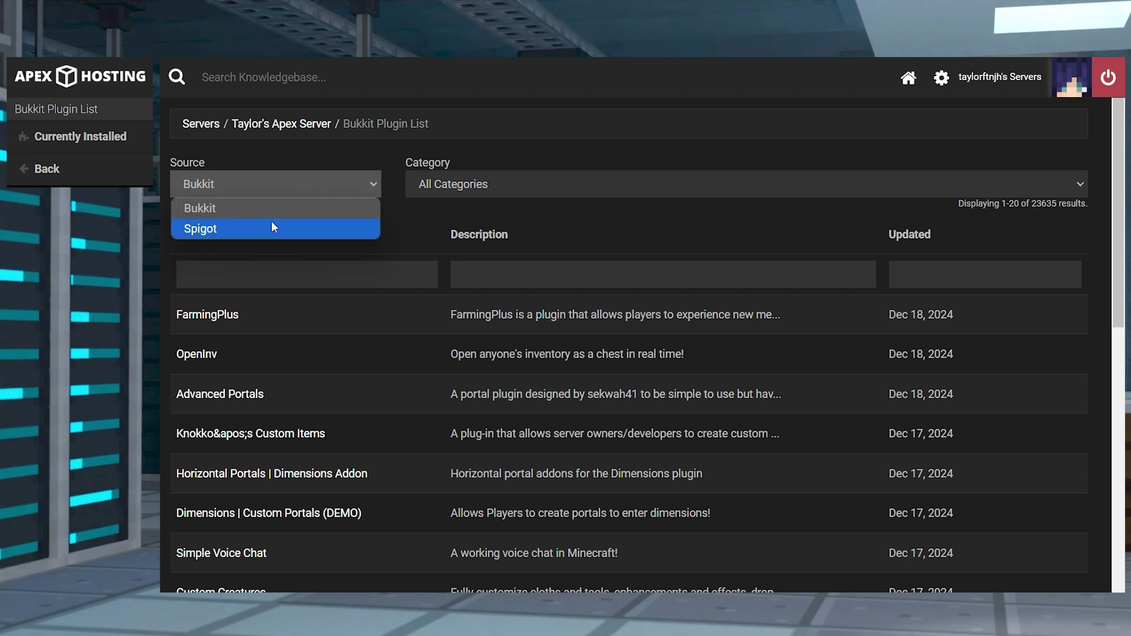
left_click(247, 227)
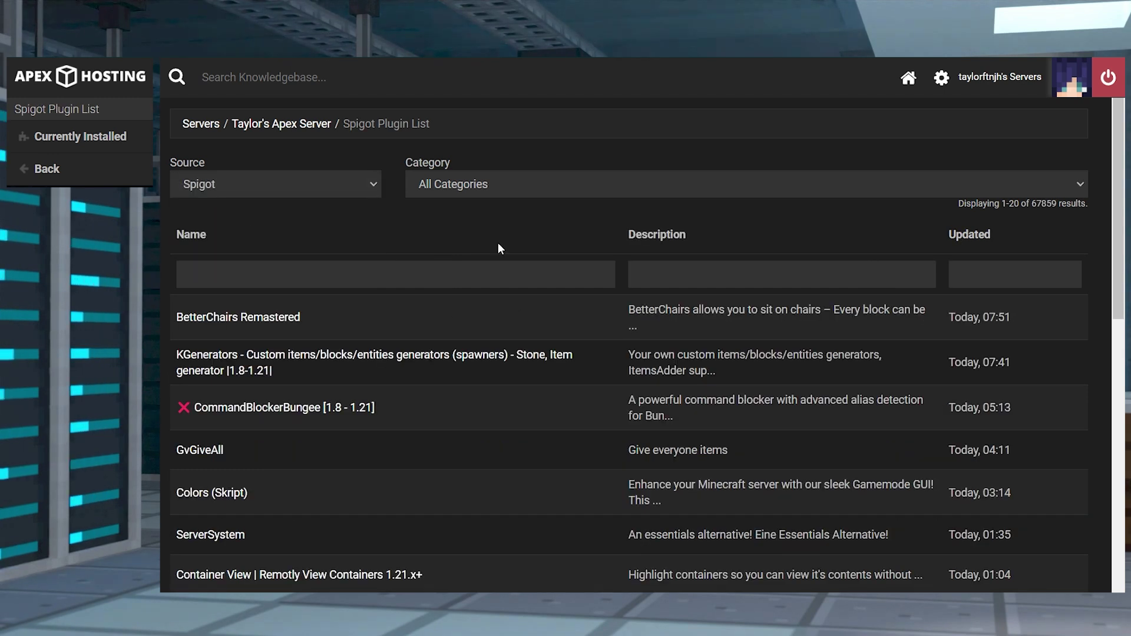
left_click(515, 188)
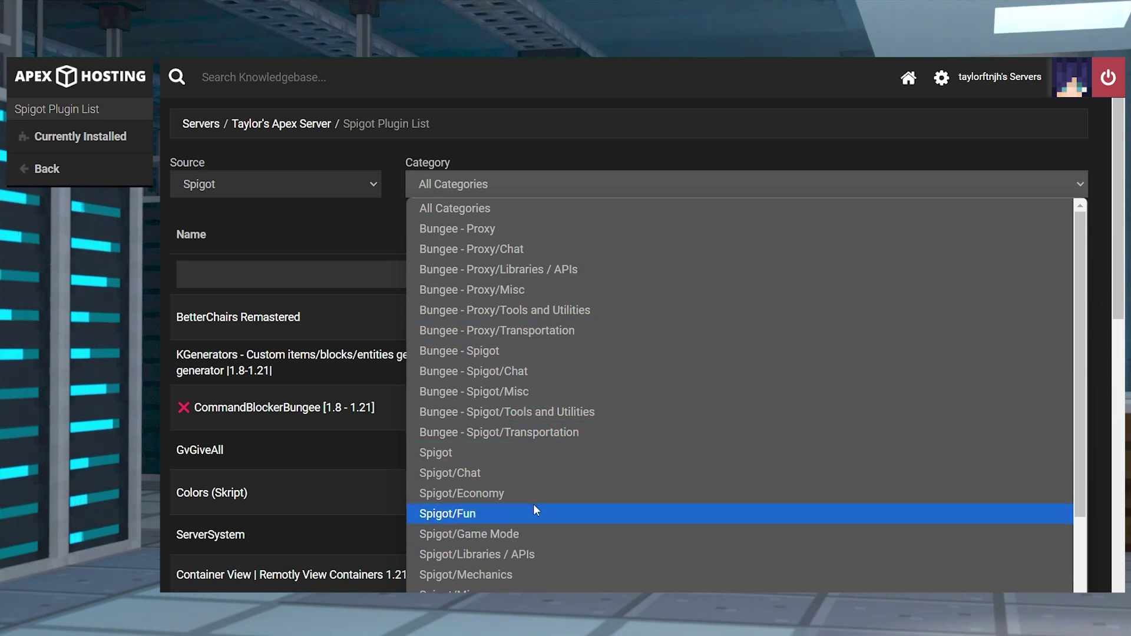
scroll(533, 559, "down", 3)
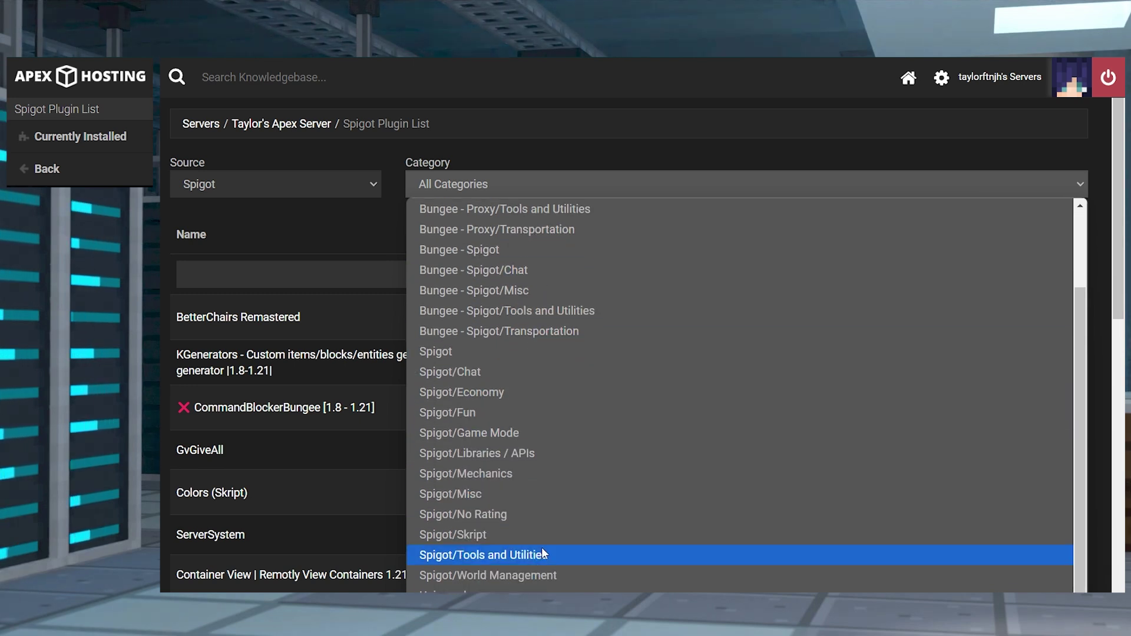
left_click(436, 351)
- Filter plugins by the name 'essentialsx' and open the EssentialsX result
left_click(385, 275)
type("essenti")
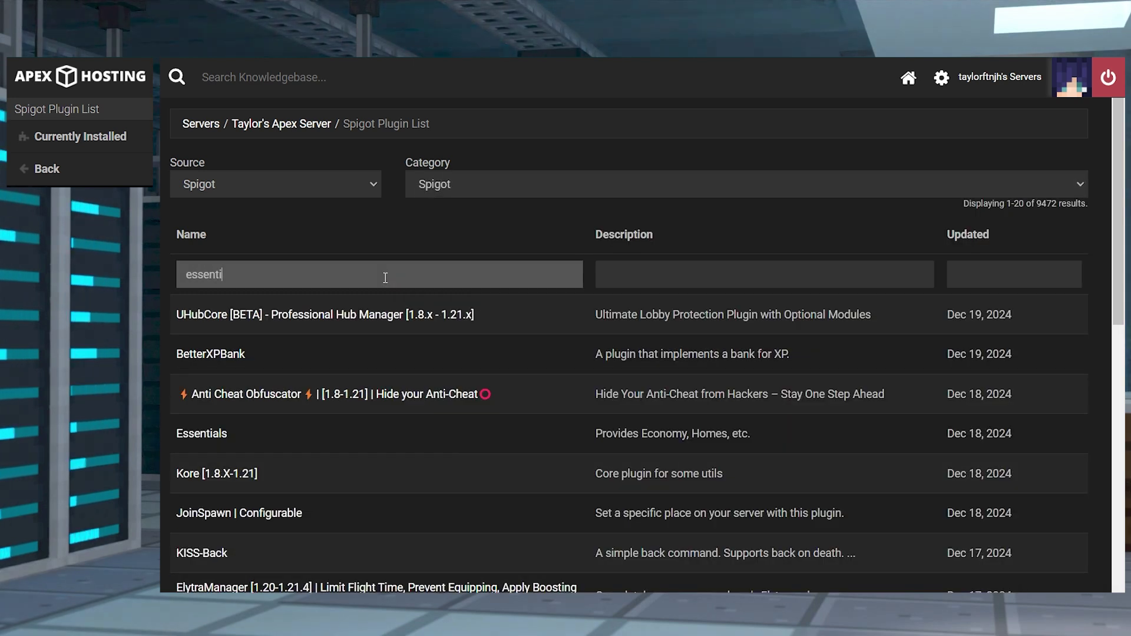
type("alsx")
scroll(451, 394, "down", 3)
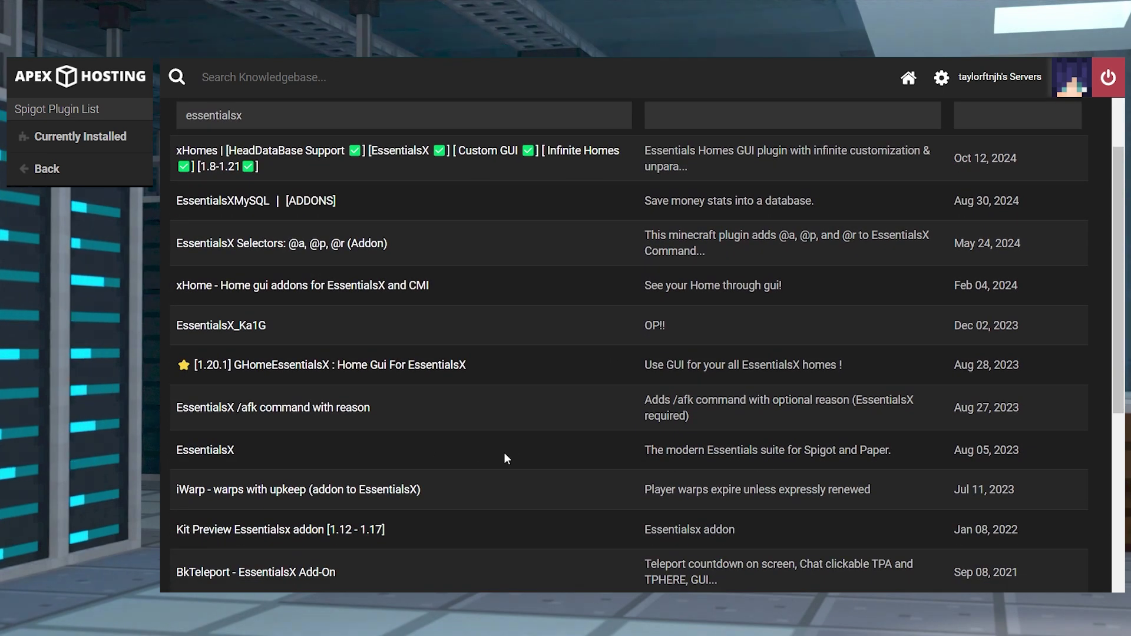
left_click(215, 452)
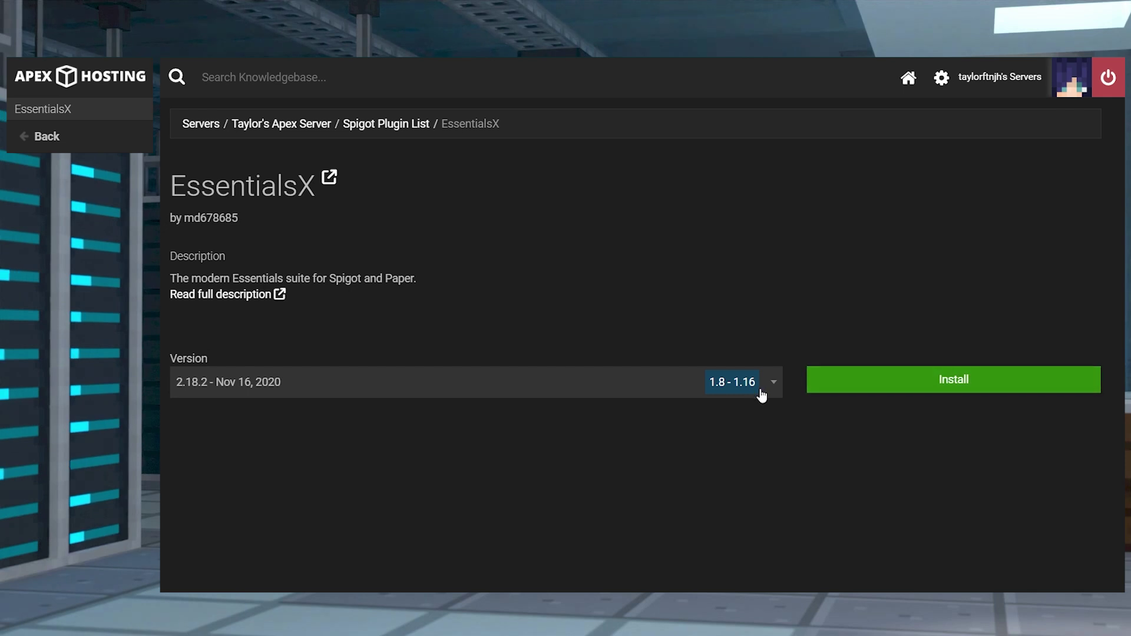
- Install EssentialsX 2.18.2 on the server, then enter /plugins in Minecraft chat
left_click(872, 378)
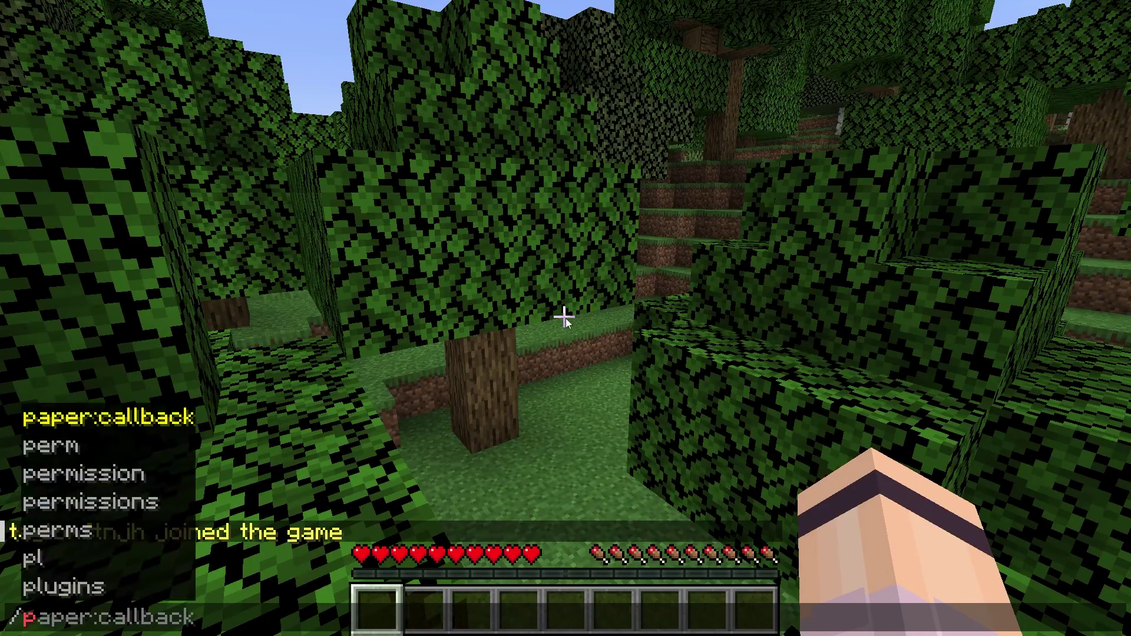
type("lugins")
key("Return")
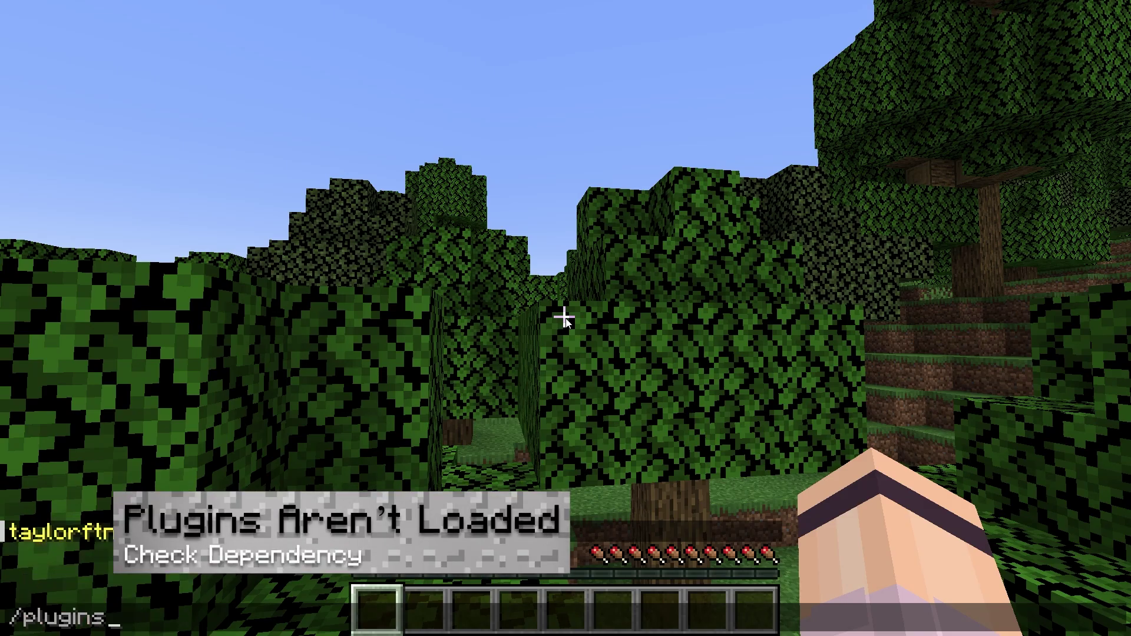
- Submit /plugins in chat, then climb down the ladder and exit through the house door
key("Return")
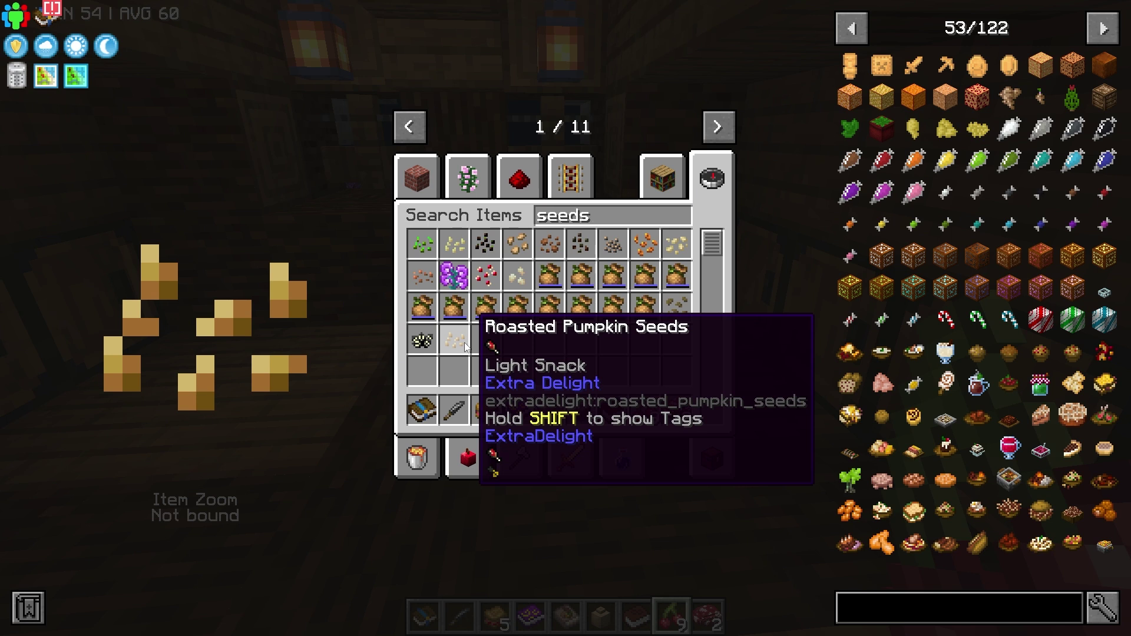
key("Escape")
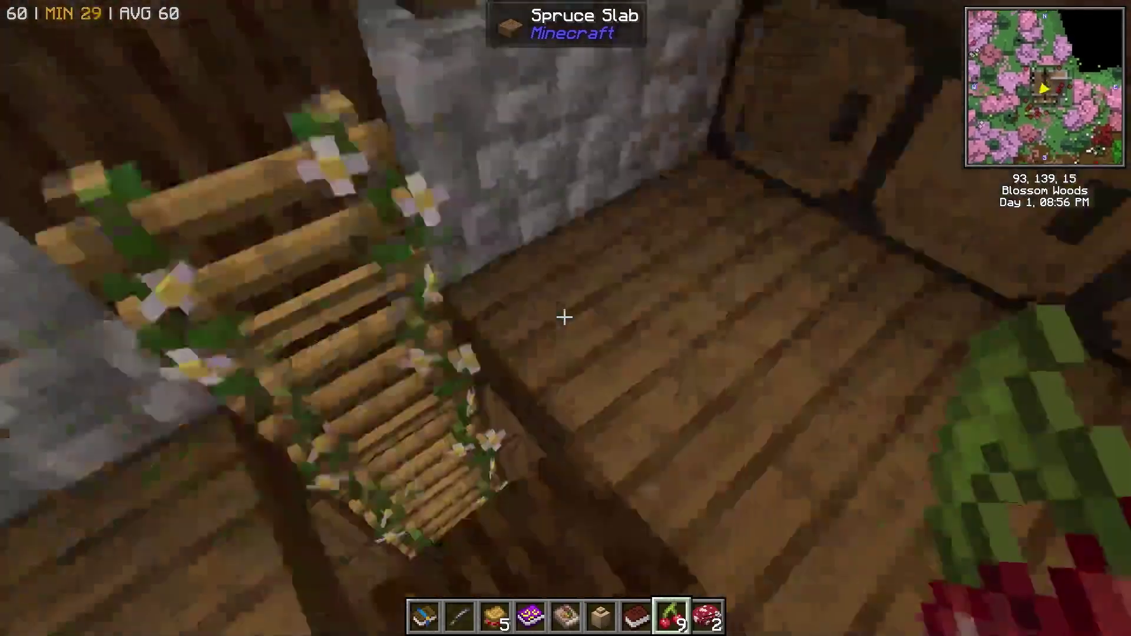
key("w")
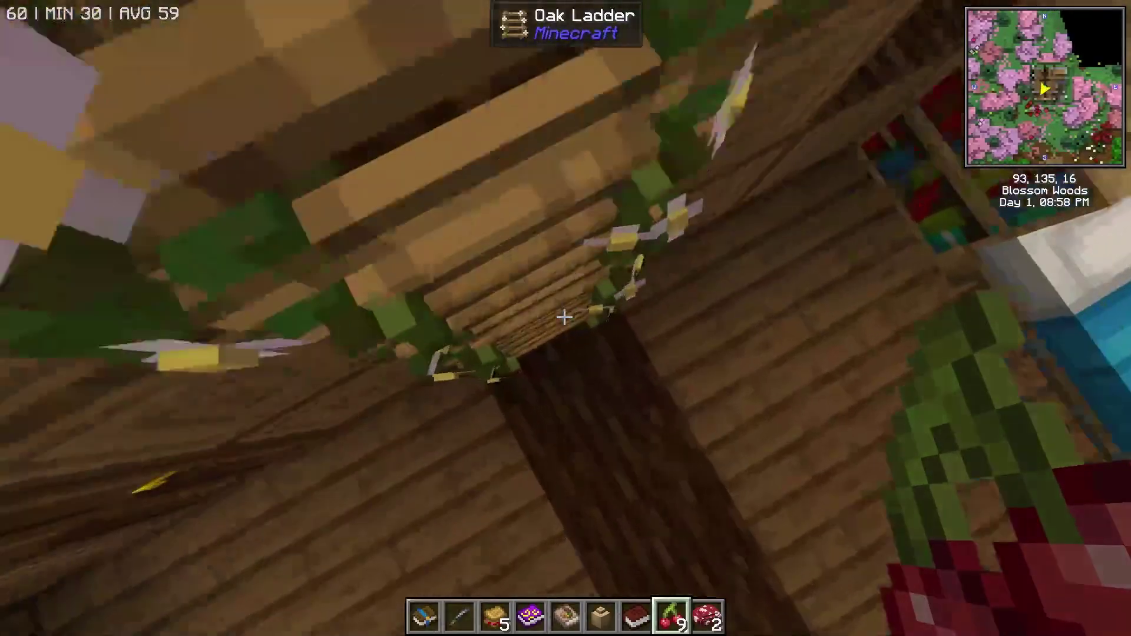
key("w")
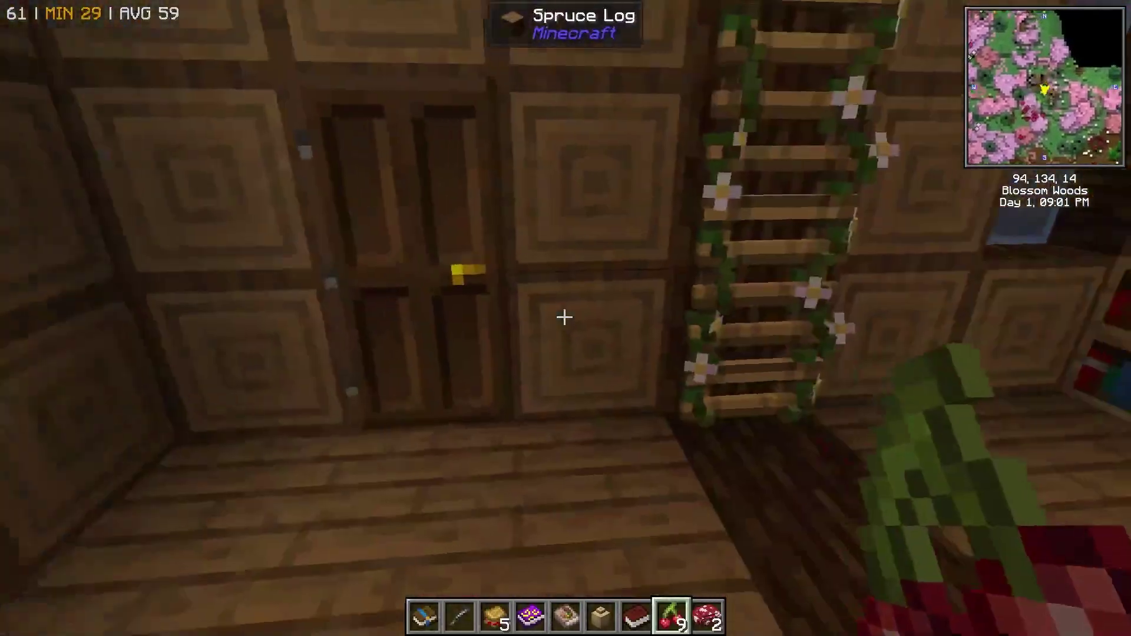
right_click(564, 318)
key("w")
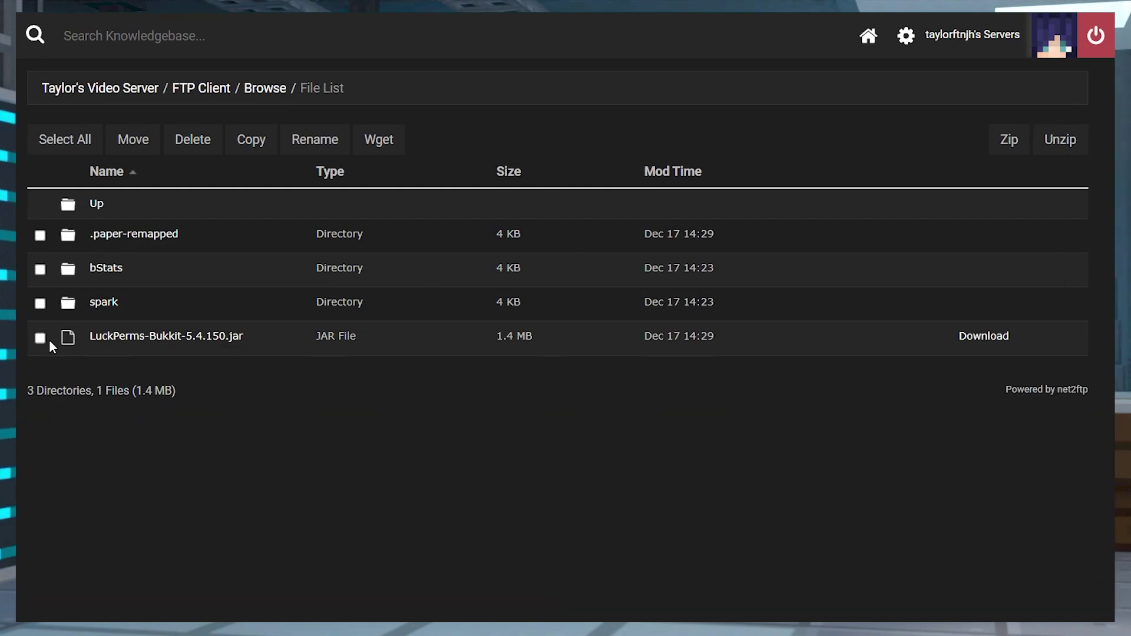
- Delete LuckPerms-Bukkit-5.4.150.jar from the plugins folder, then scroll through Essentials' config.yml
left_click(40, 338)
left_click(200, 152)
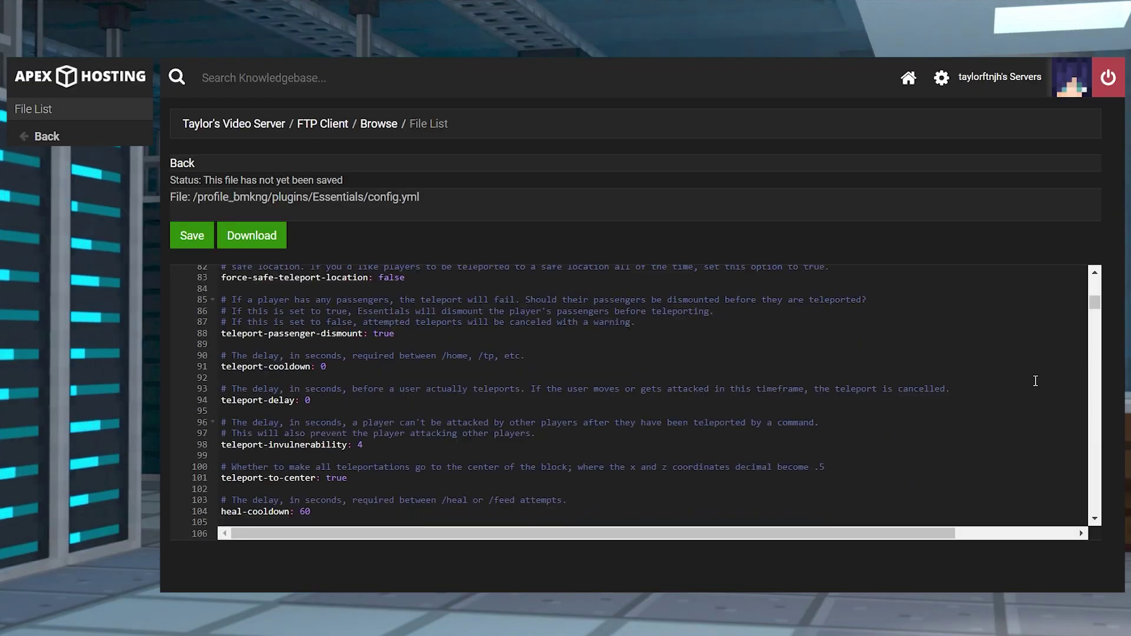
scroll(1035, 381, "down", 5)
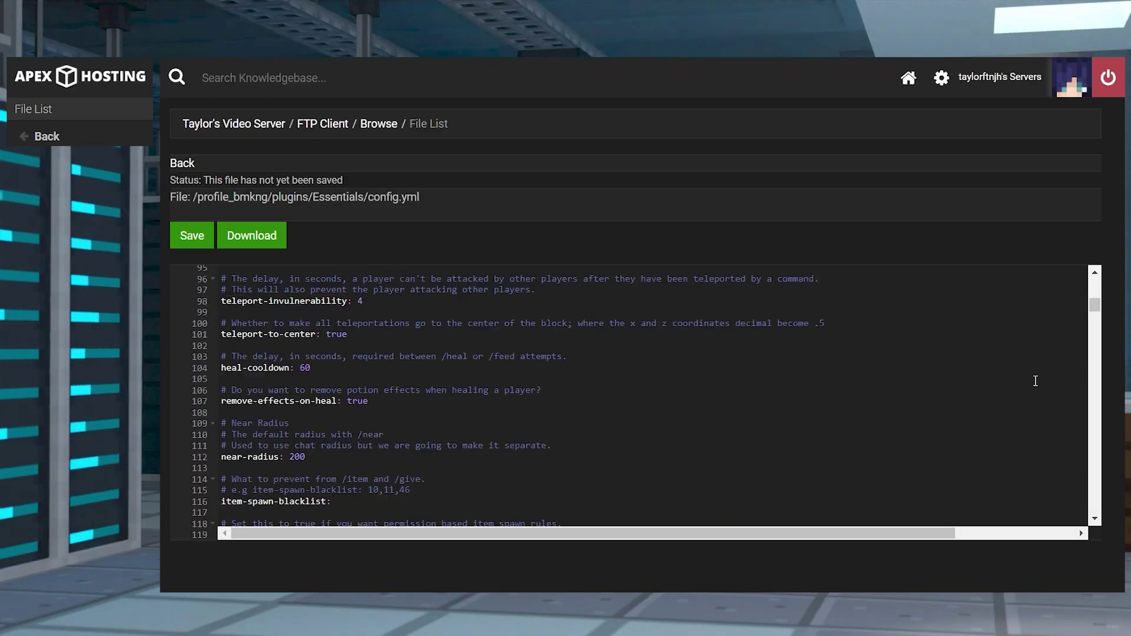
scroll(1035, 382, "down", 6)
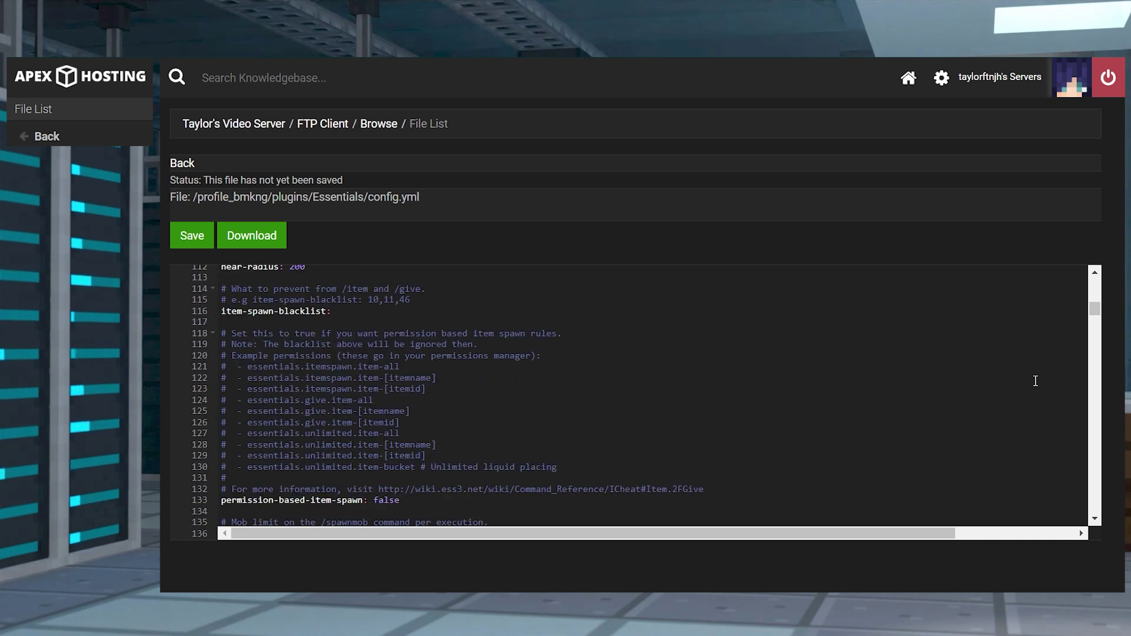
scroll(1035, 381, "down", 6)
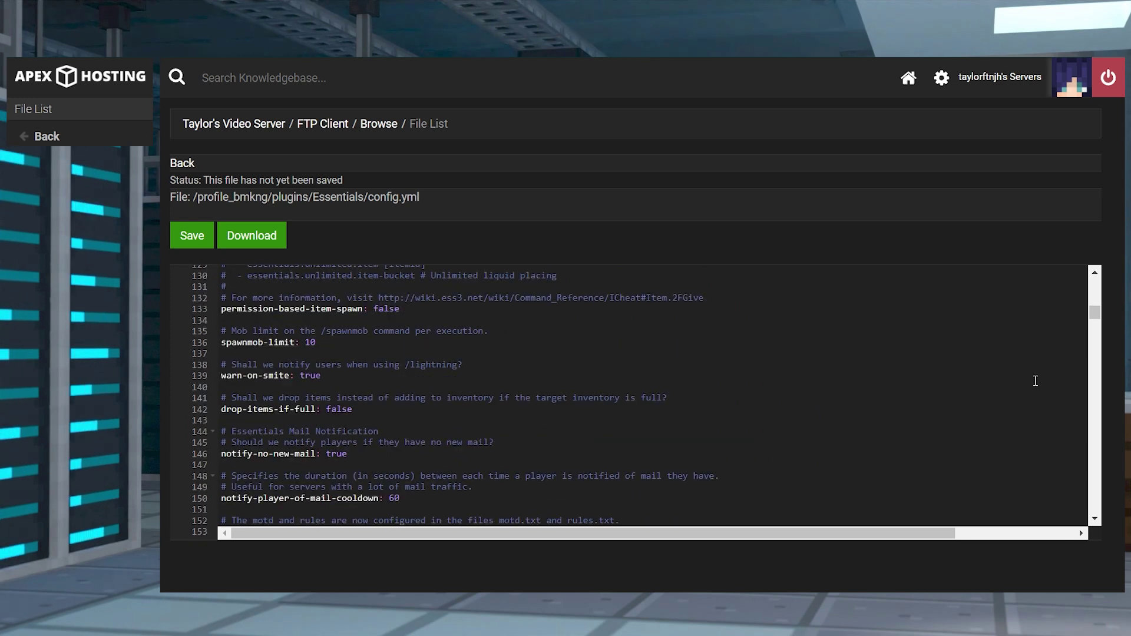
scroll(1035, 381, "down", 6)
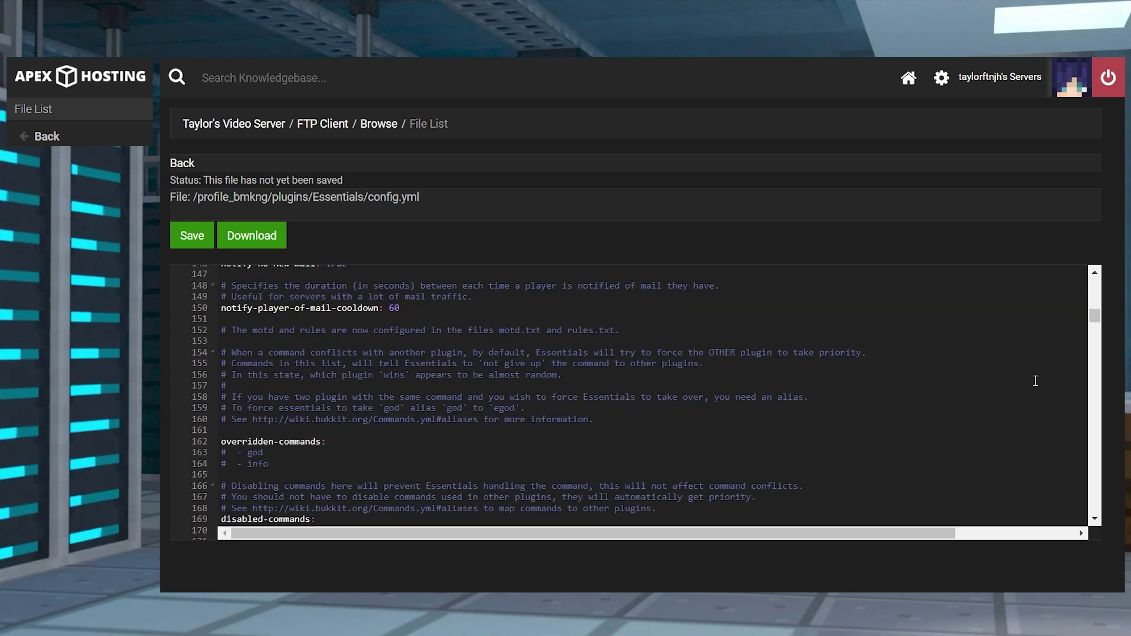
scroll(1035, 381, "down", 6)
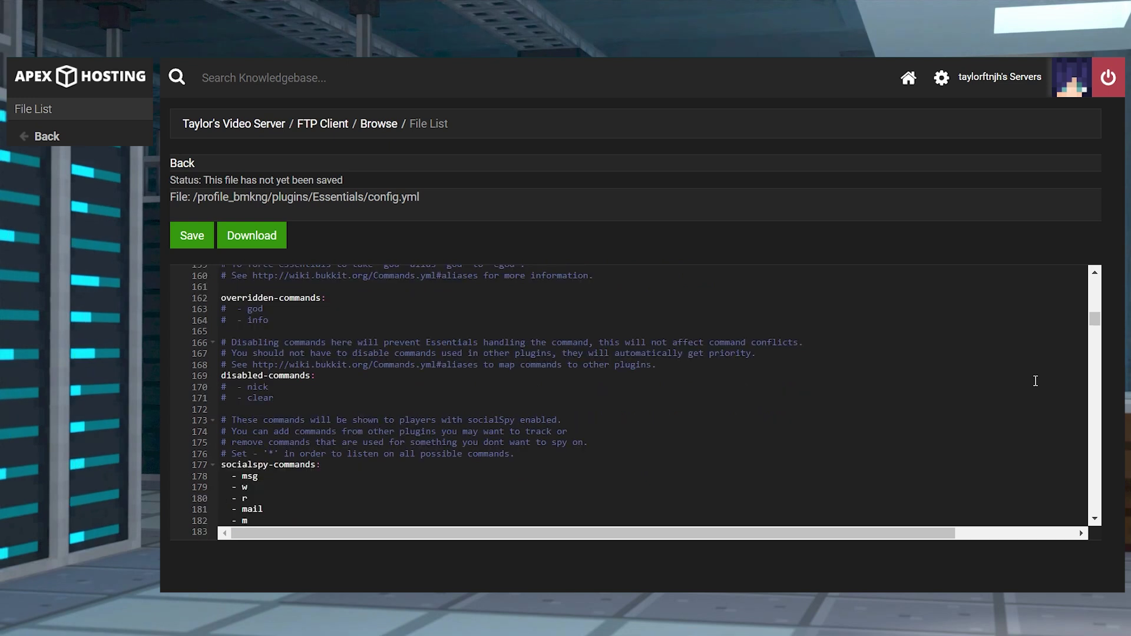
scroll(1035, 381, "down", 4)
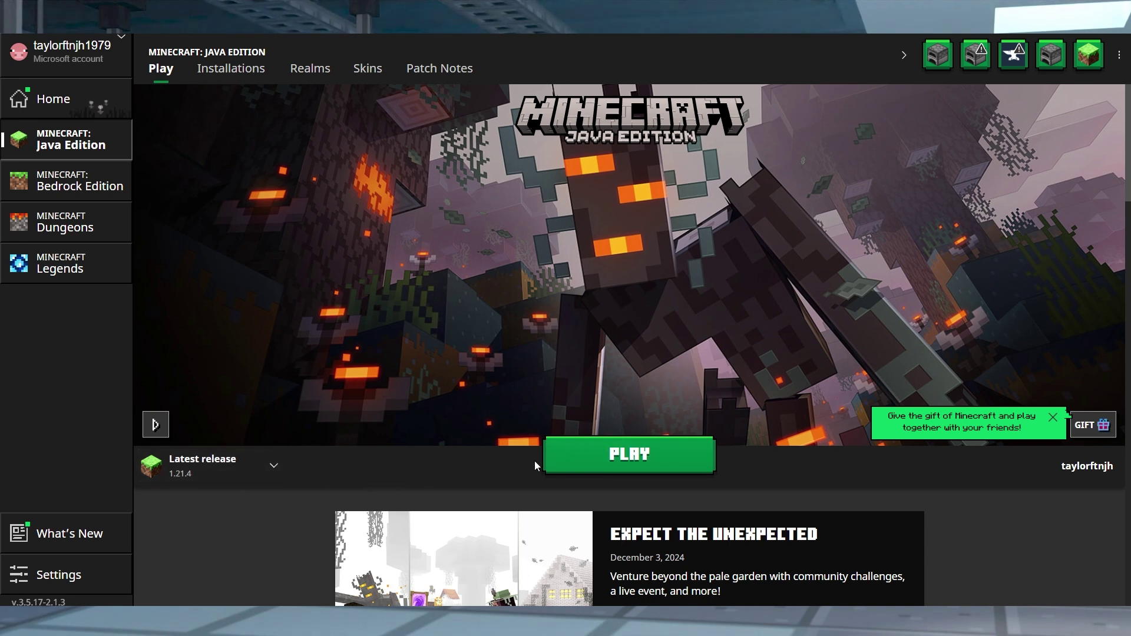
- Launch Minecraft Java Edition, then reopen plugins/Essentials/config.yml in the file editor
left_click(601, 458)
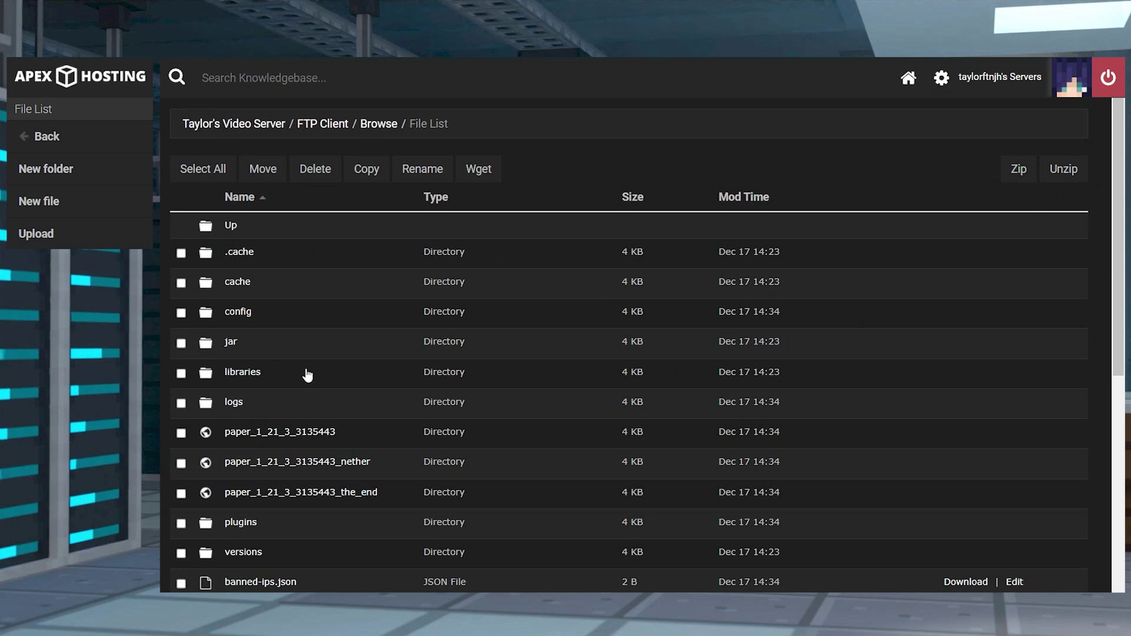
left_click(234, 524)
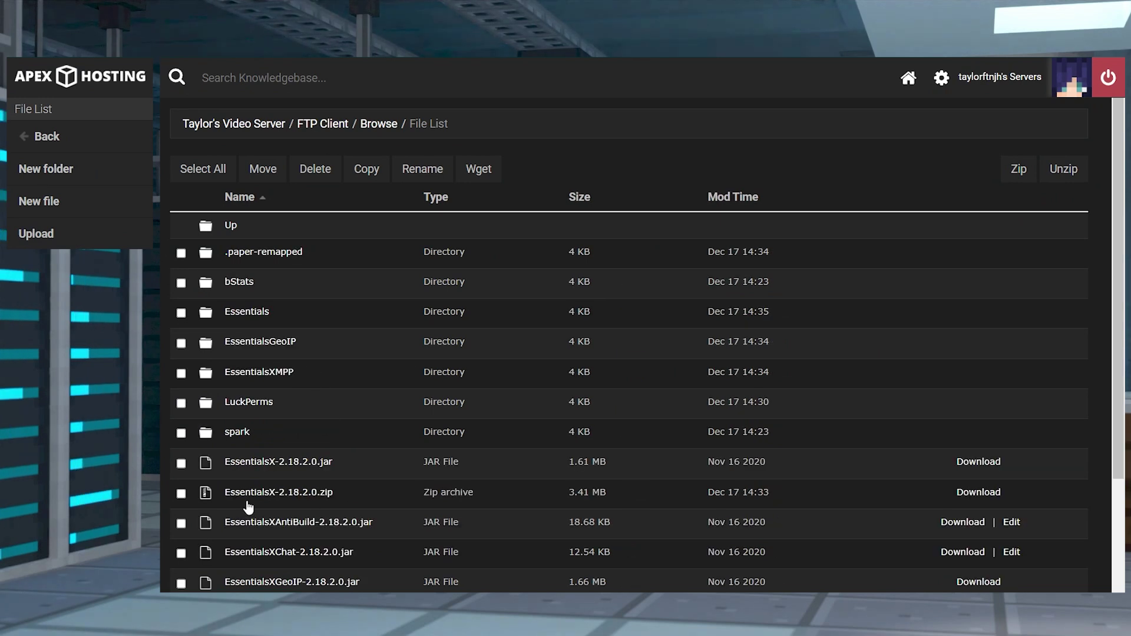
left_click(258, 313)
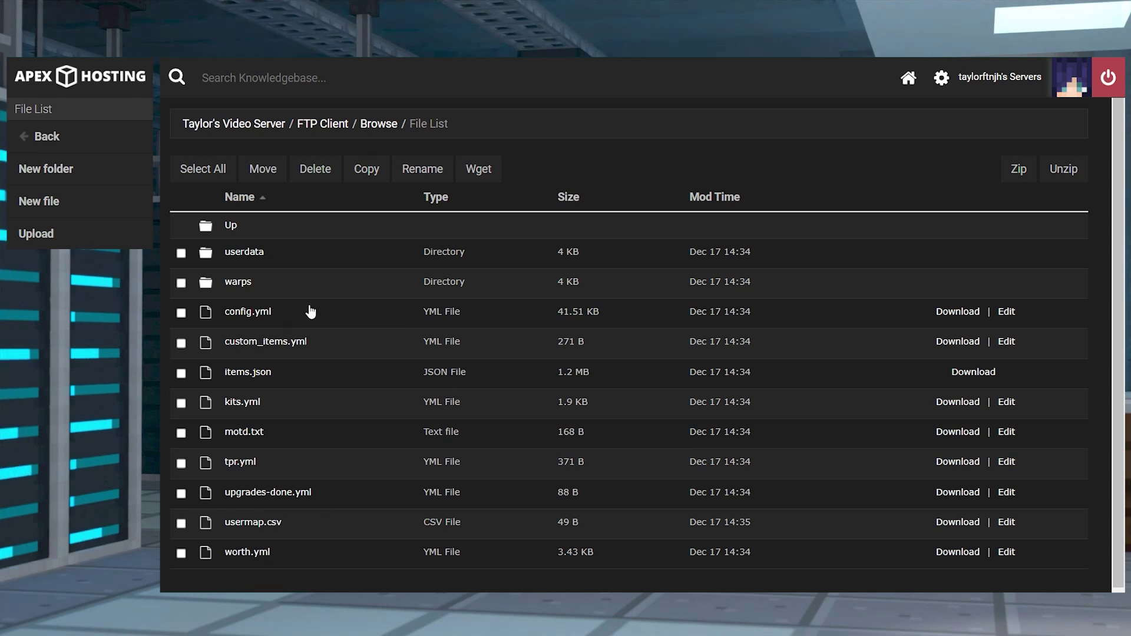
left_click(1006, 313)
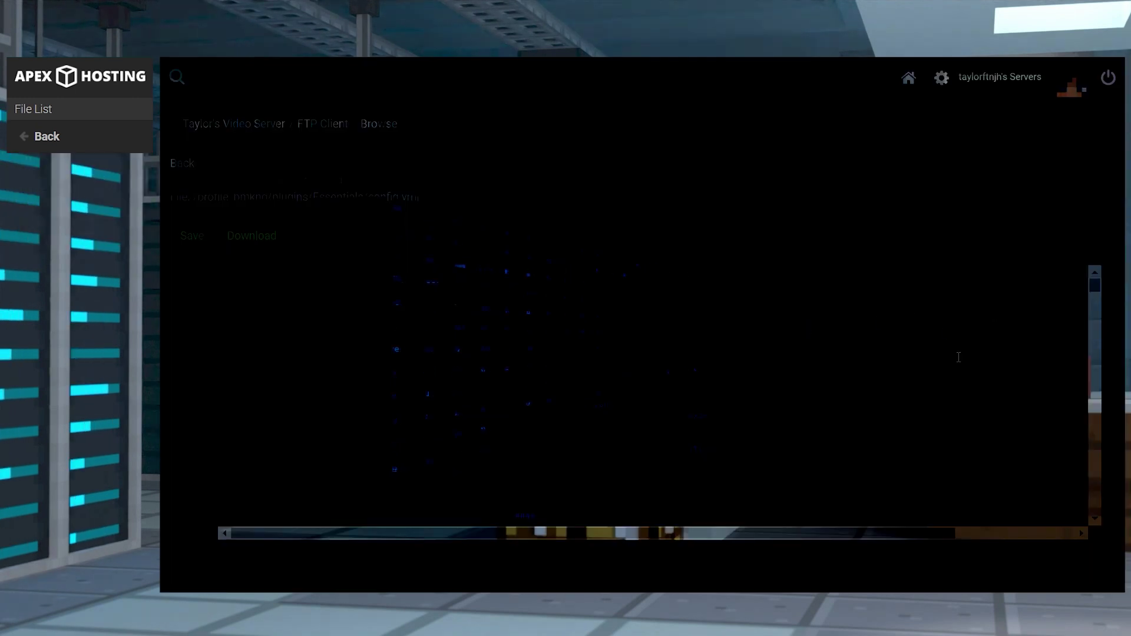